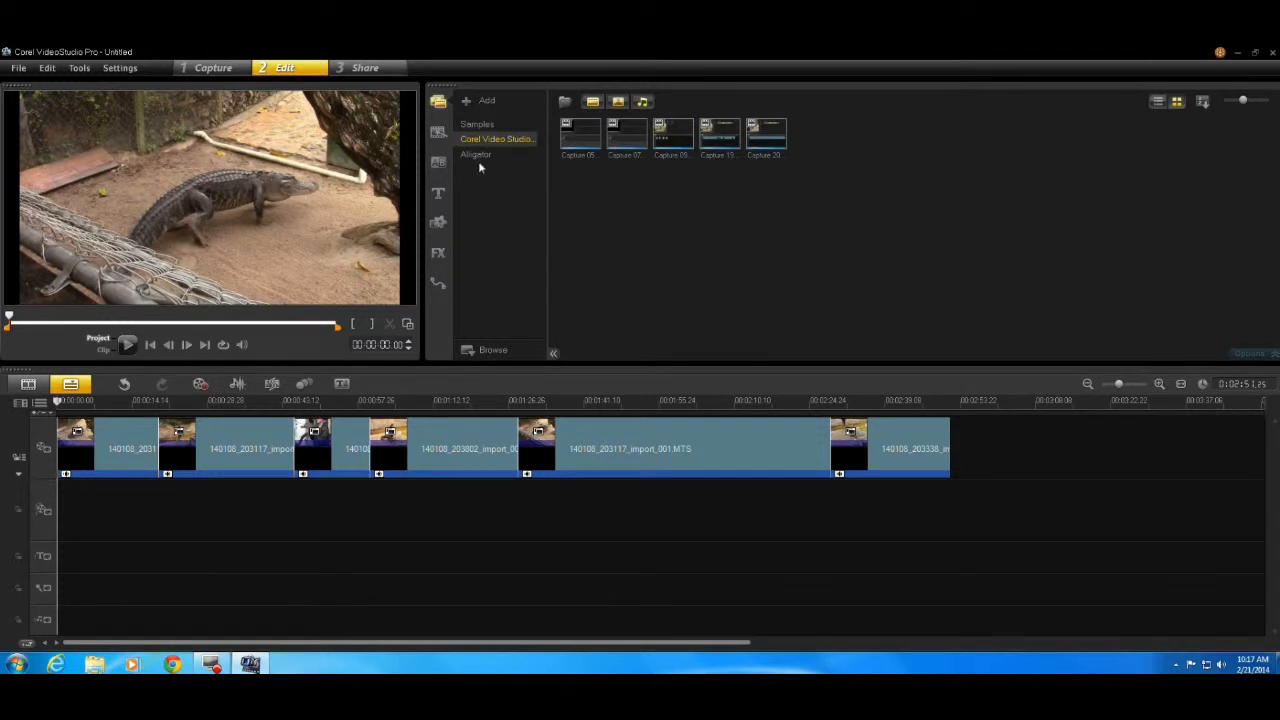
Insert the first Lorem ipsum title preset at the start of the video track, ahead of the first clip.
{"action": "left_click", "coordinate": [437, 197]}
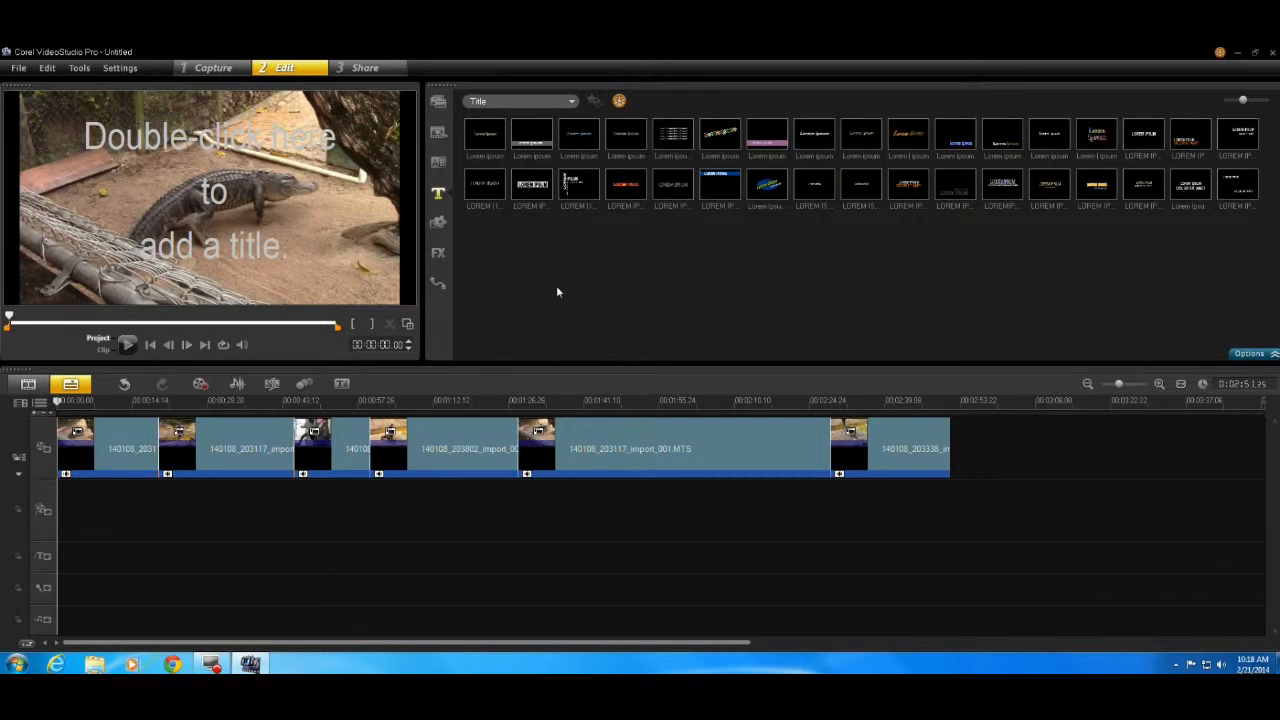
{"action": "left_click", "coordinate": [485, 138]}
{"action": "left_click_drag", "start_coordinate": [485, 140], "coordinate": [67, 458]}
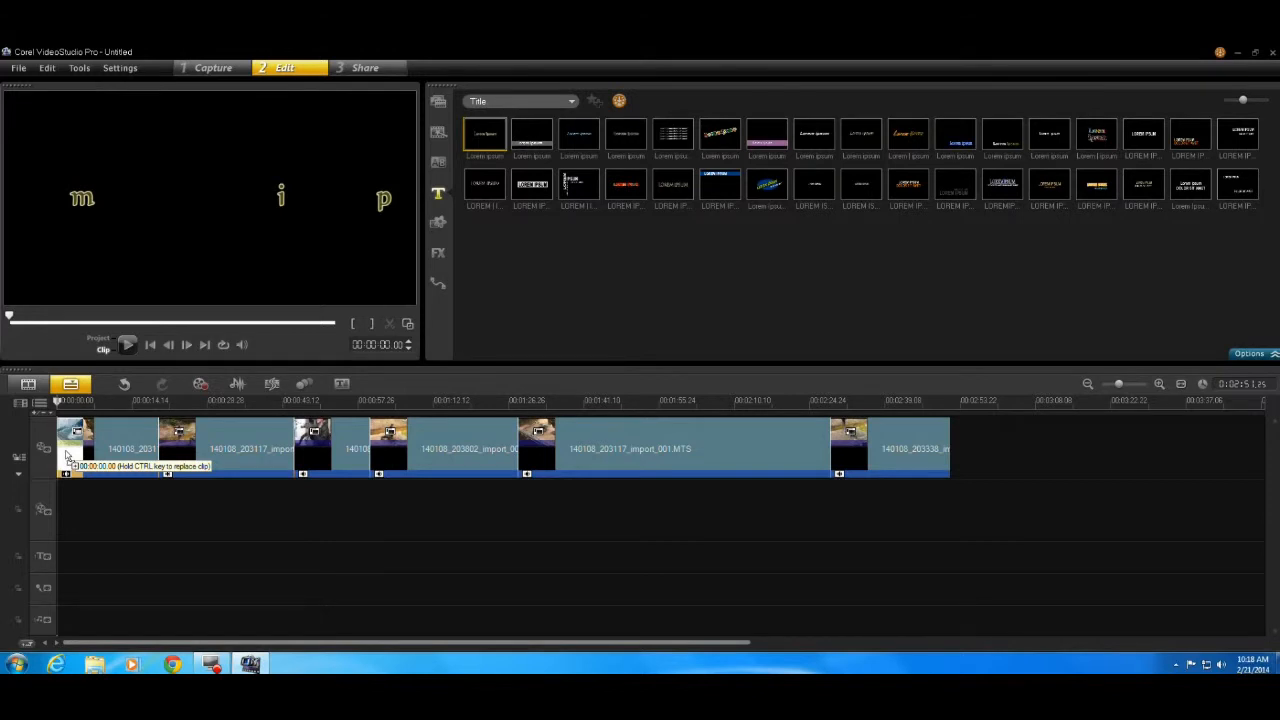
{"action": "left_click_drag", "start_coordinate": [67, 458], "coordinate": [68, 458]}
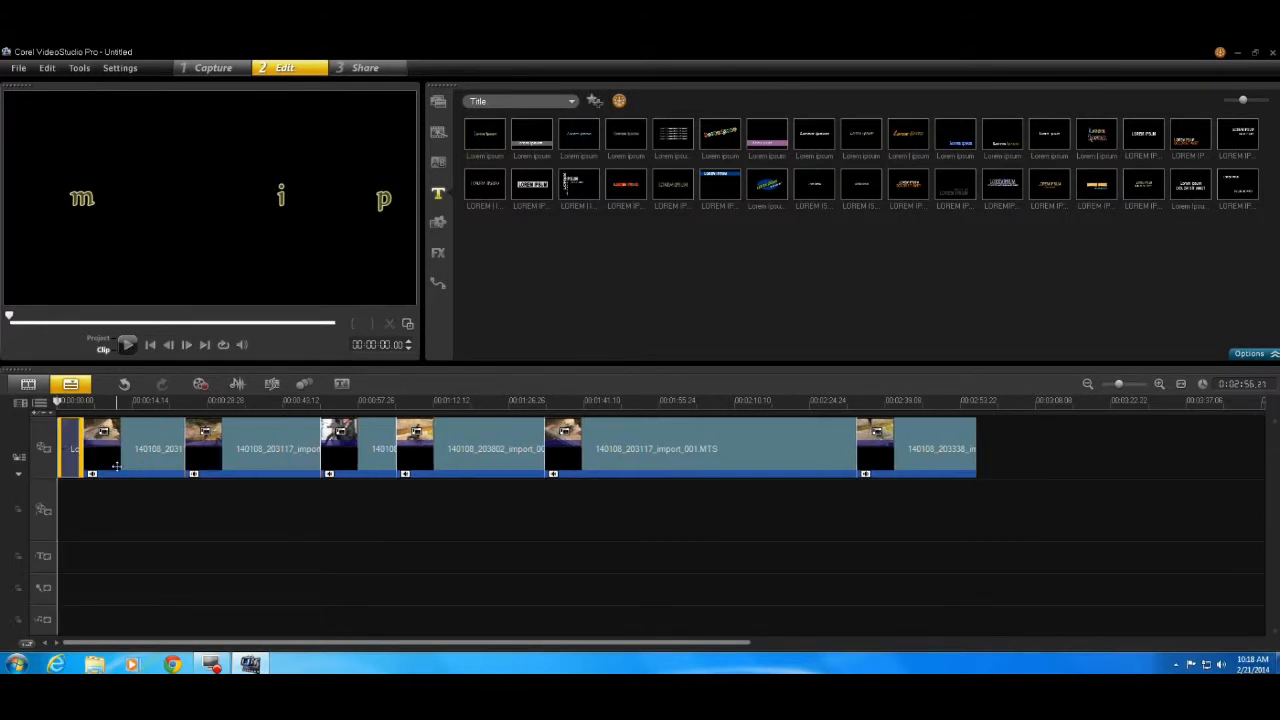
{"action": "left_click", "coordinate": [60, 400]}
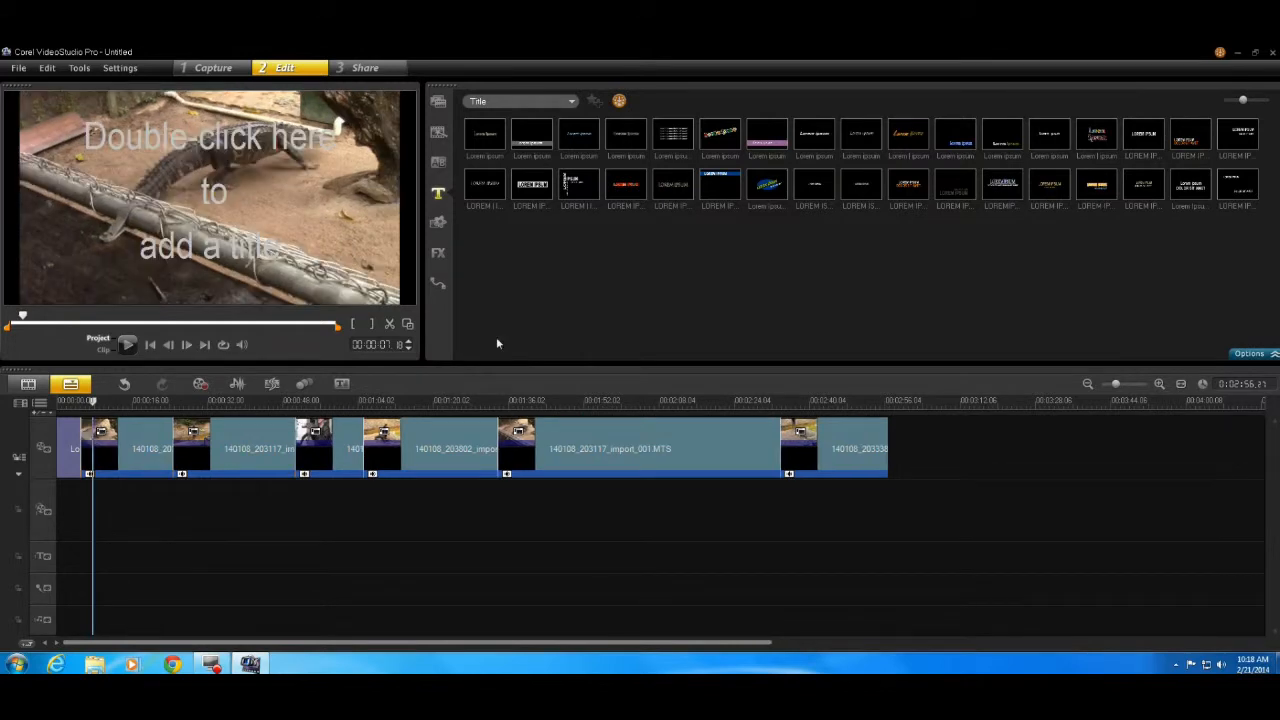
Open the opening title clip for editing and nudge its text within the preview frame.
{"action": "left_click", "coordinate": [65, 447]}
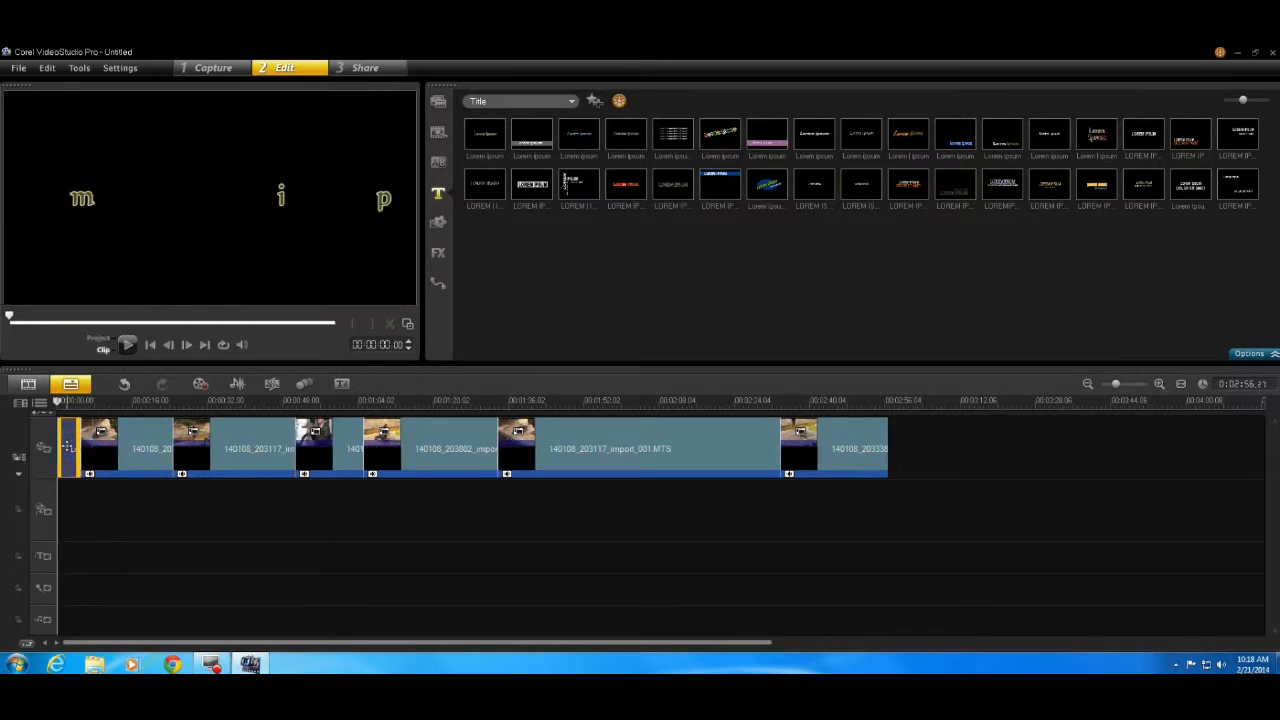
{"action": "double_click", "coordinate": [66, 447]}
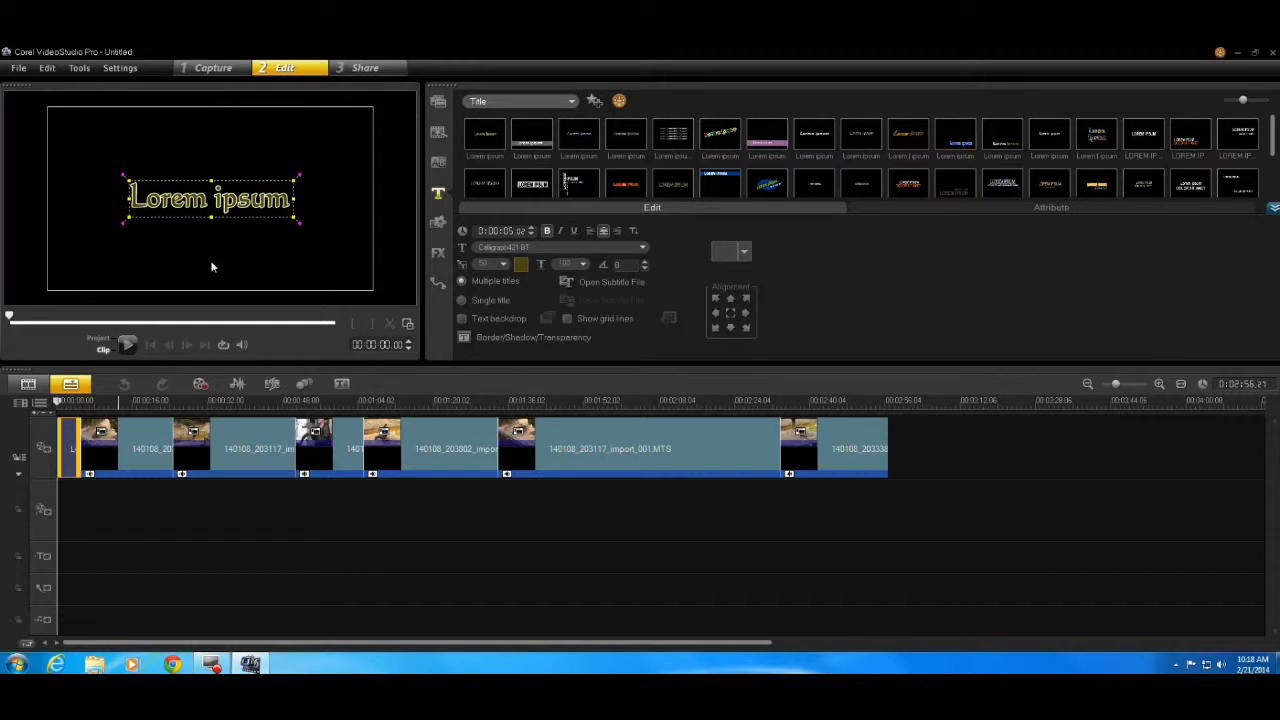
{"action": "left_click", "coordinate": [198, 200]}
{"action": "mouse_move", "coordinate": [198, 200]}
{"action": "left_mouse_down"}
{"action": "mouse_move", "coordinate": [255, 262]}
{"action": "mouse_move", "coordinate": [206, 210]}
{"action": "left_mouse_up"}
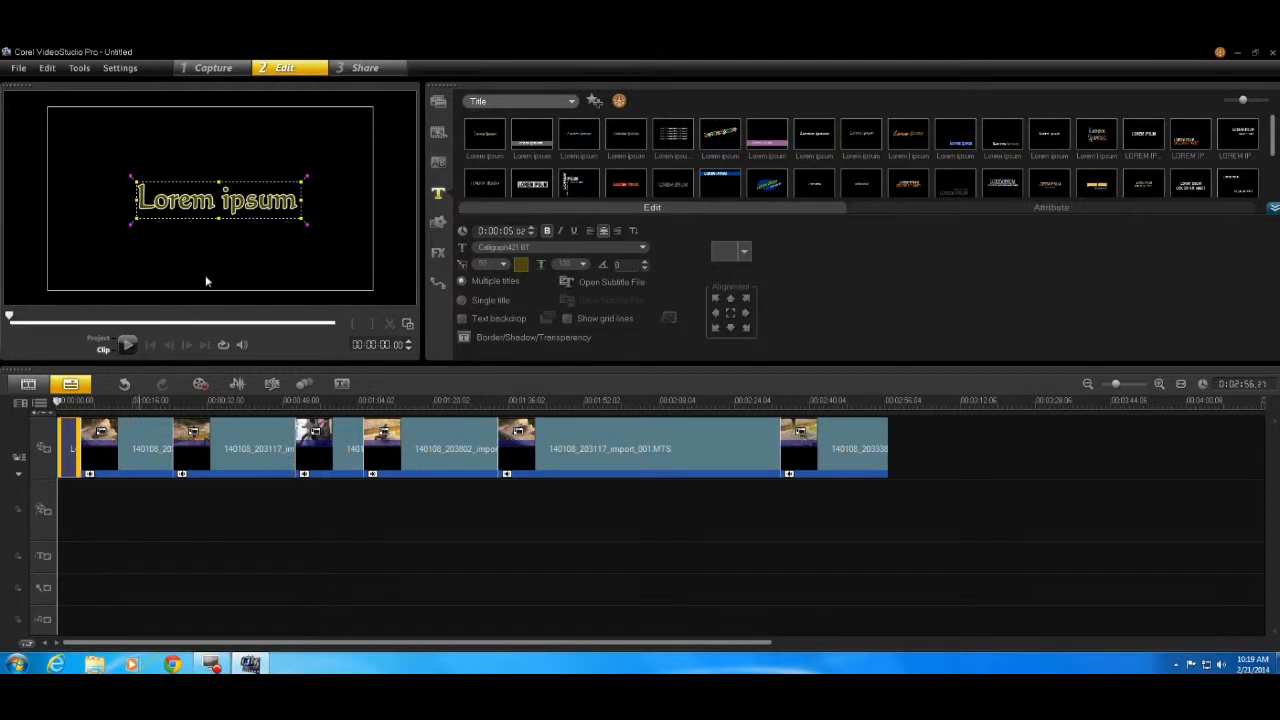
Replace the opening title's placeholder text with "Alligator Show" and centre it horizontally in the frame.
{"action": "double_click", "coordinate": [205, 203]}
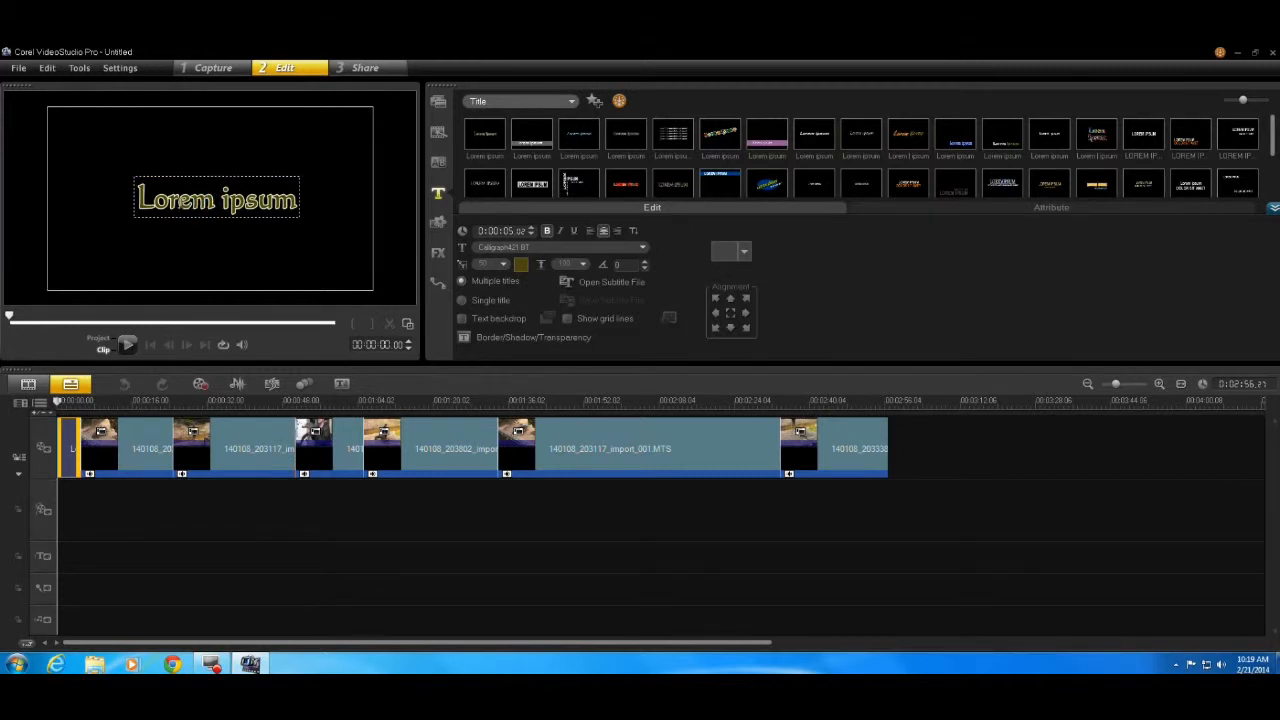
{"action": "left_click_drag", "start_coordinate": [137, 200], "coordinate": [300, 200]}
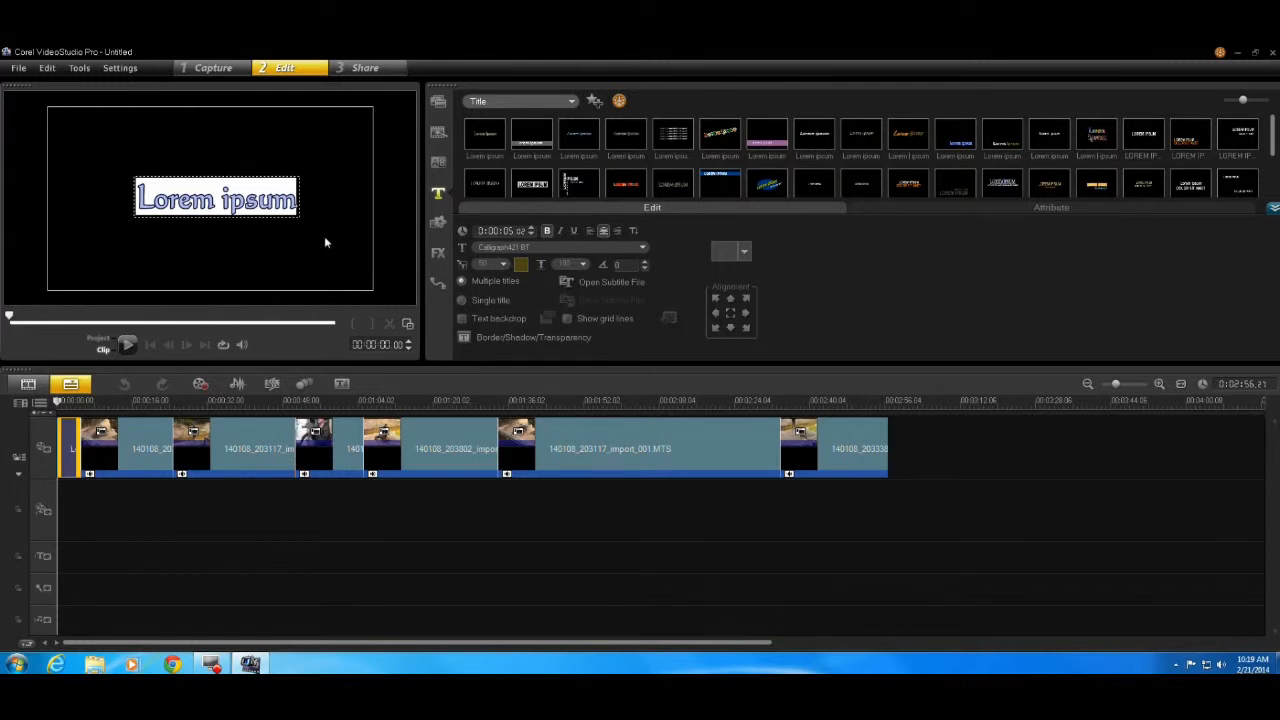
{"action": "type", "text": "Alli"}
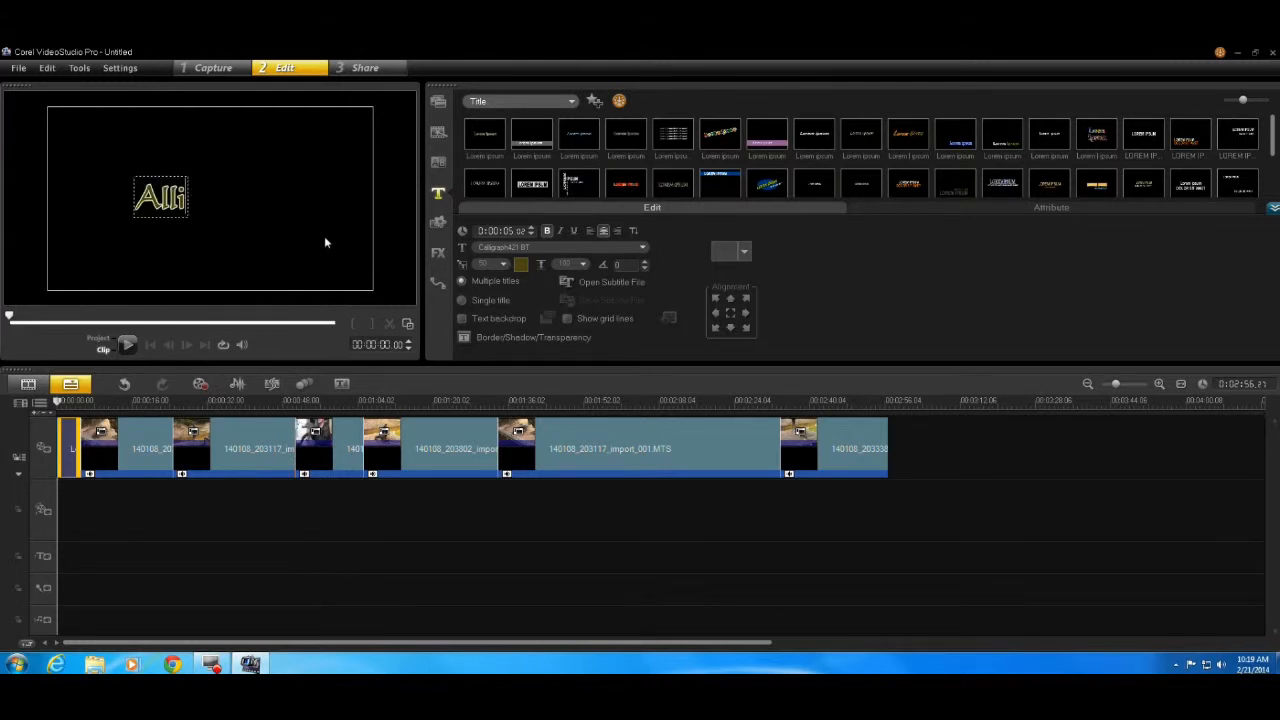
{"action": "type", "text": "gator Show"}
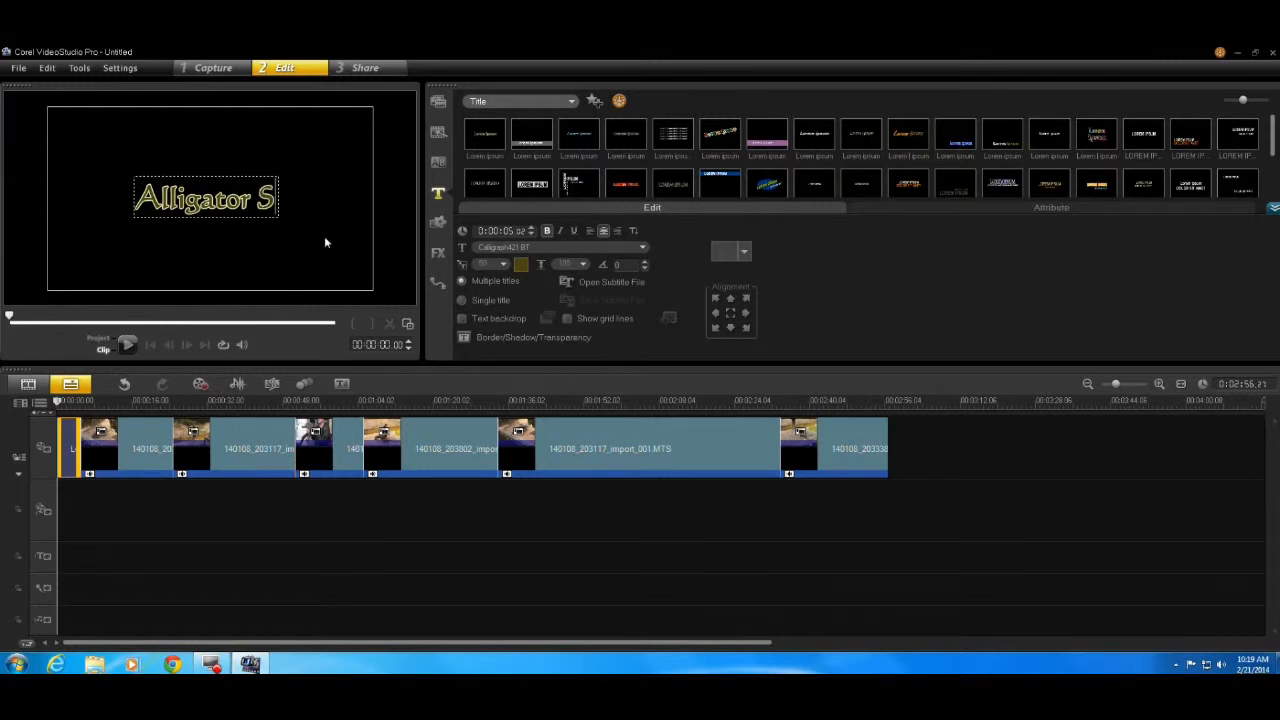
{"action": "left_click", "coordinate": [216, 249]}
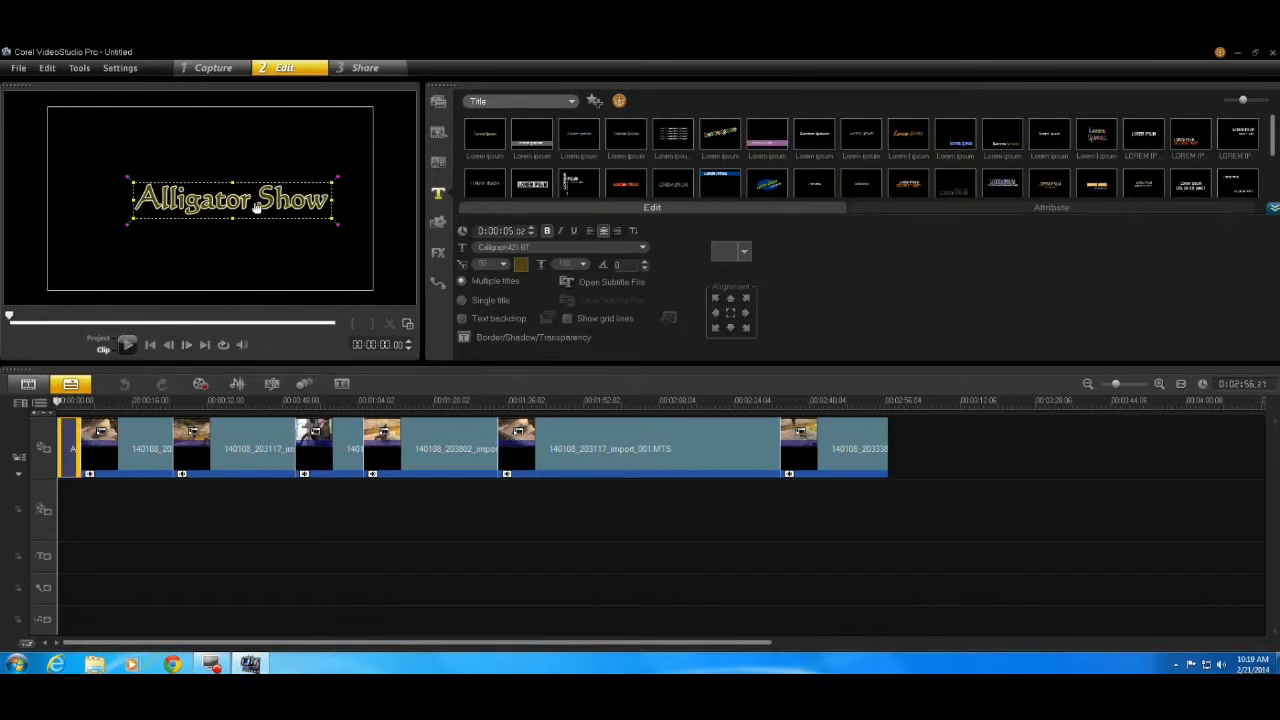
{"action": "left_click_drag", "start_coordinate": [244, 205], "coordinate": [225, 203]}
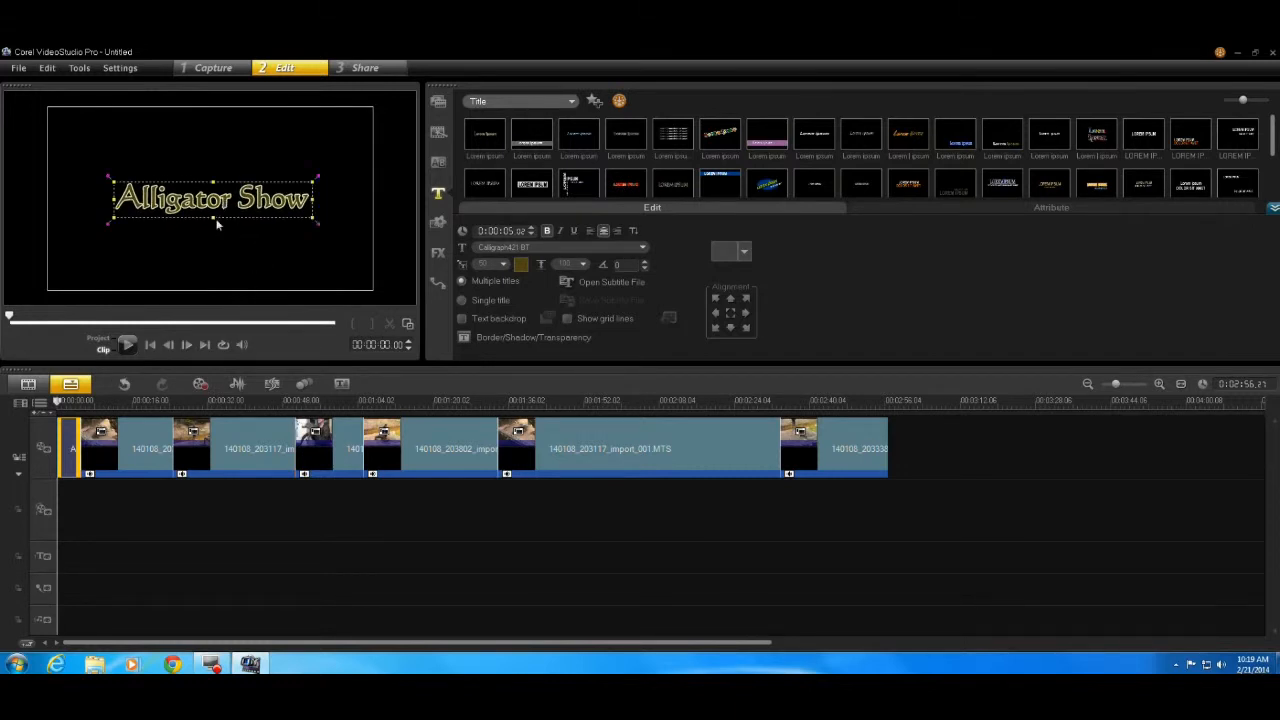
{"action": "left_click", "coordinate": [210, 278]}
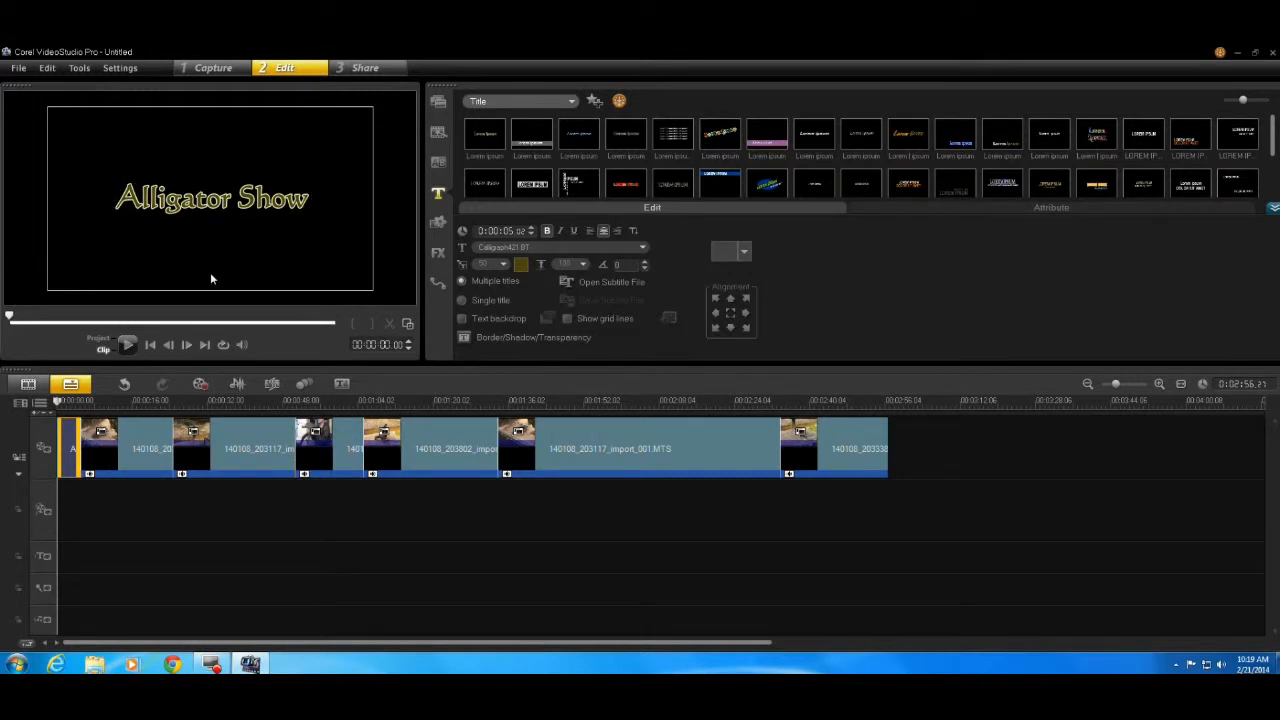
Scrub the project from the opening title into the first video clip to check the title animation.
{"action": "left_click", "coordinate": [99, 343]}
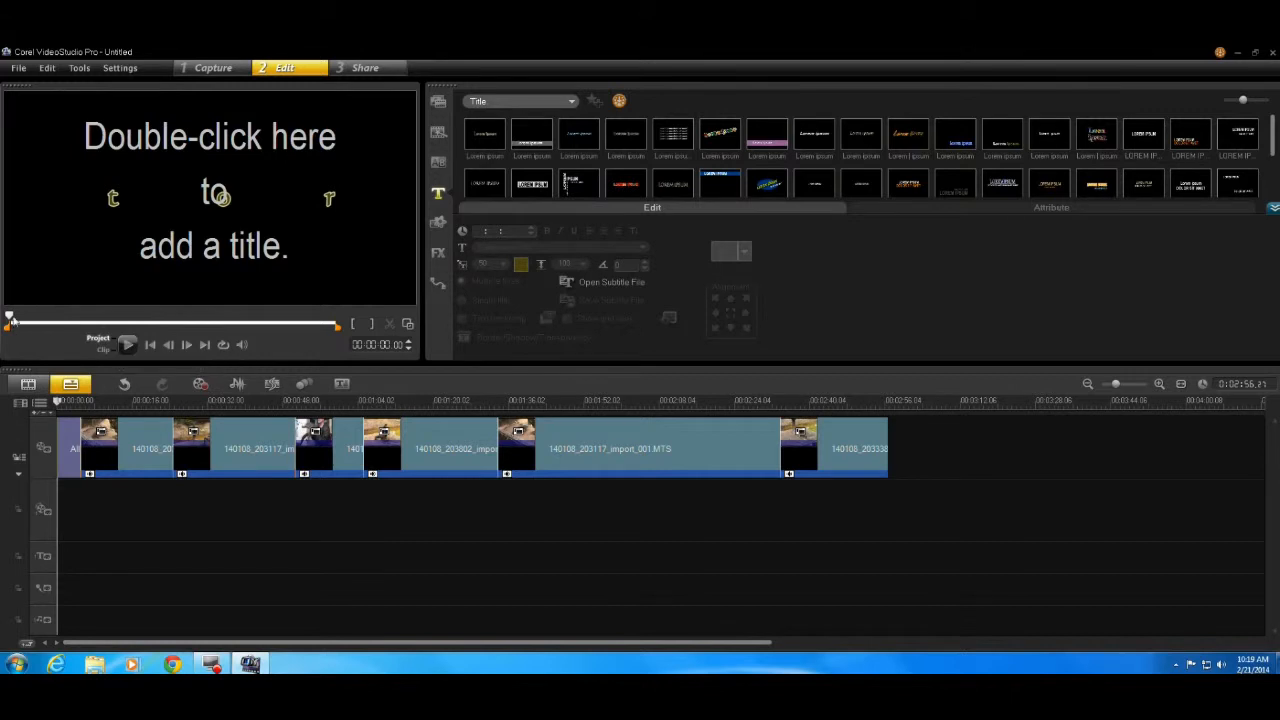
{"action": "left_click", "coordinate": [11, 318]}
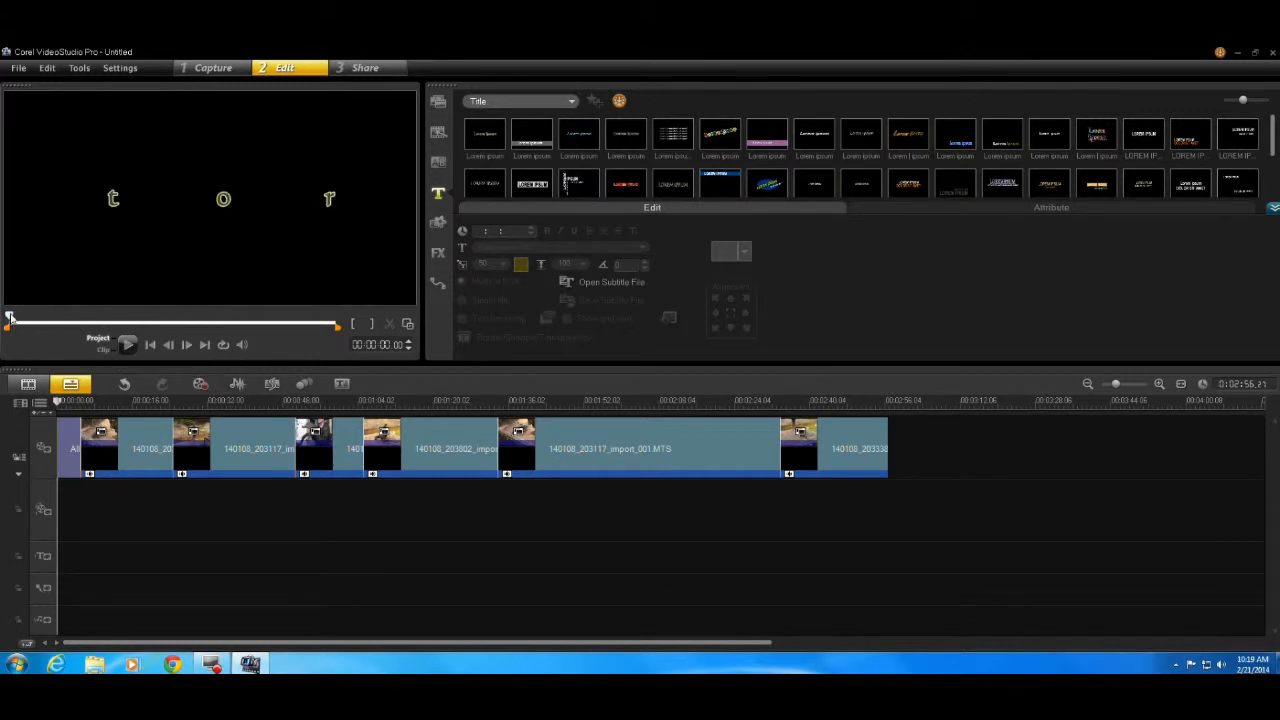
{"action": "left_click_drag", "start_coordinate": [10, 318], "coordinate": [19, 318]}
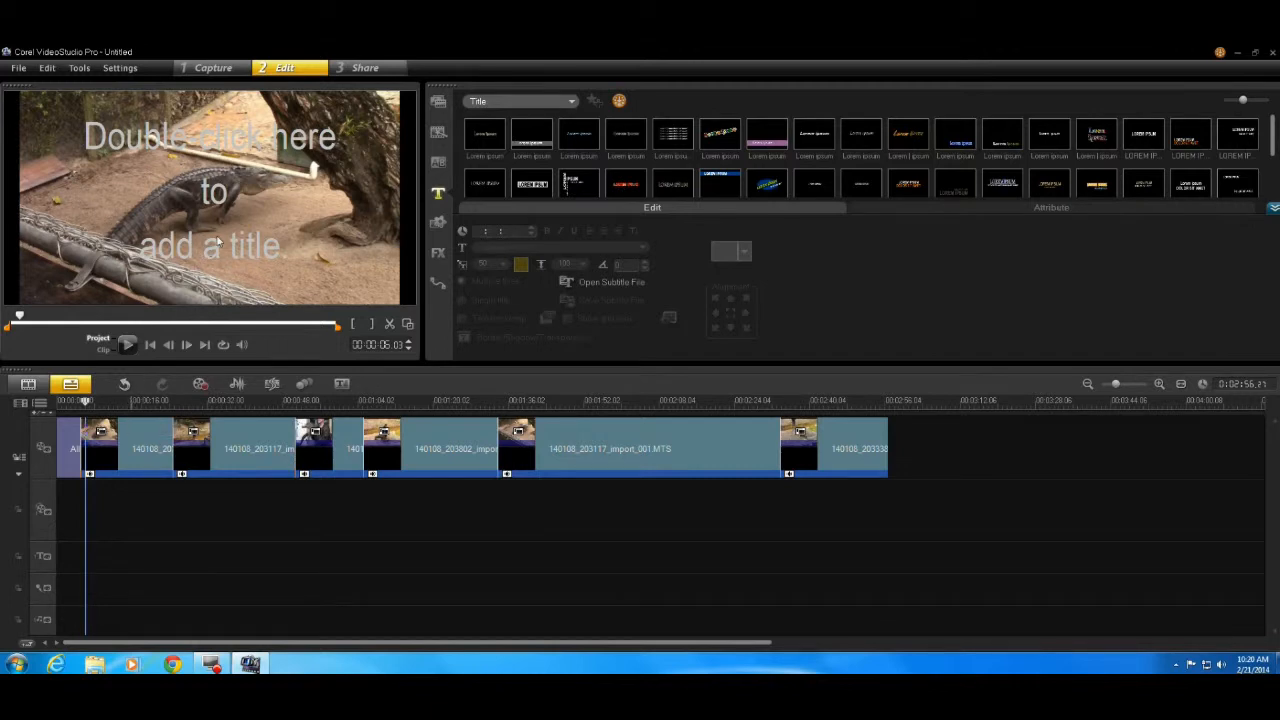
Move the "Alligator Show" title from the video track to the title track at about 12 seconds and check it over the footage.
{"action": "left_click", "coordinate": [72, 434]}
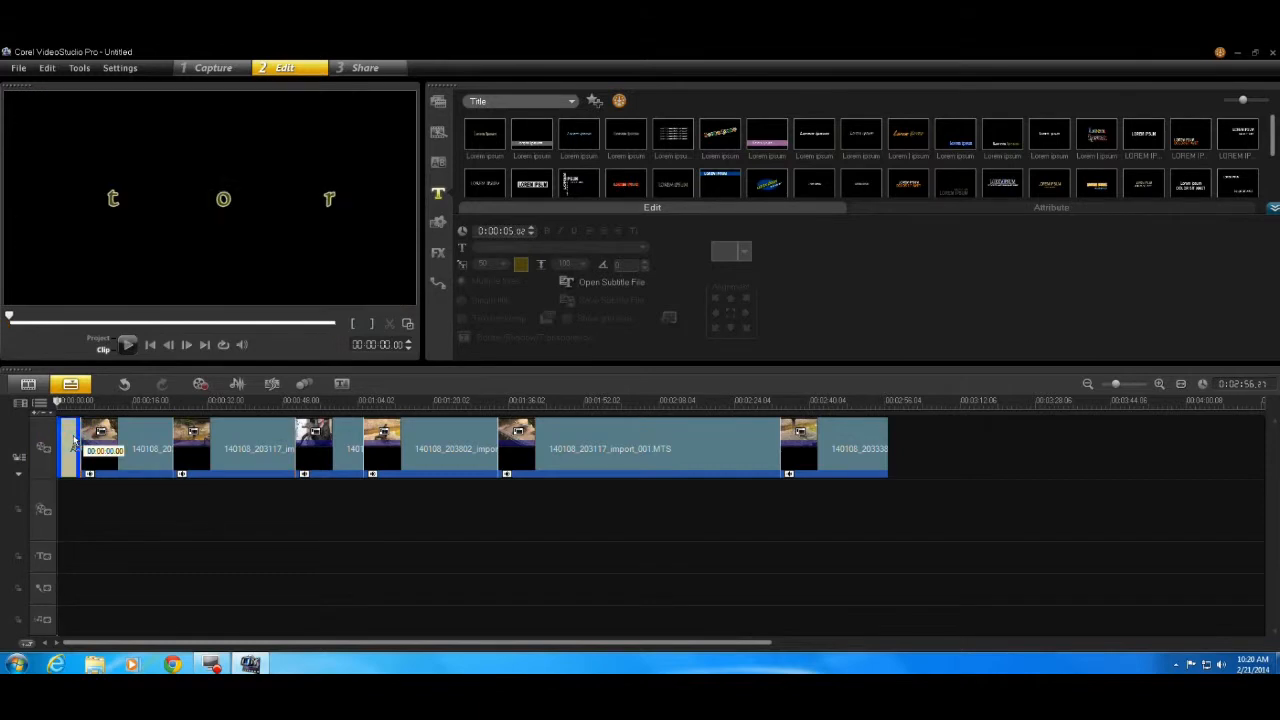
{"action": "left_click_drag", "start_coordinate": [72, 440], "coordinate": [126, 555]}
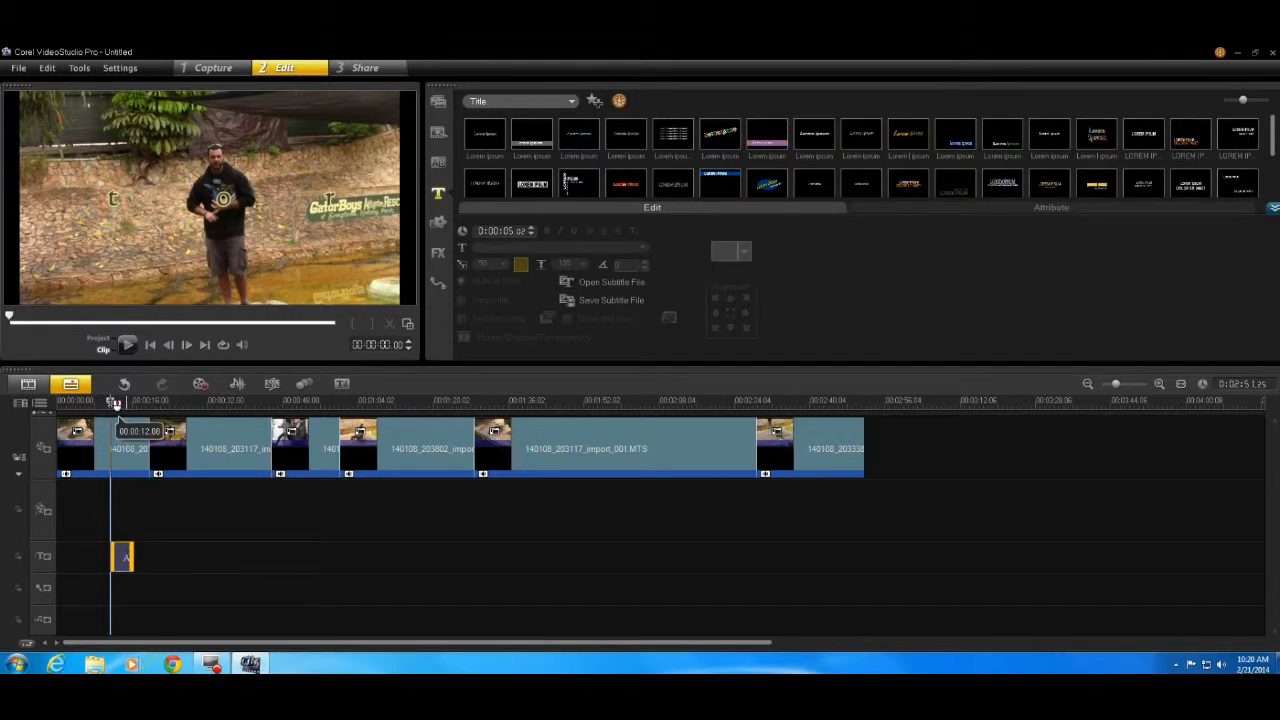
{"action": "left_click", "coordinate": [115, 403]}
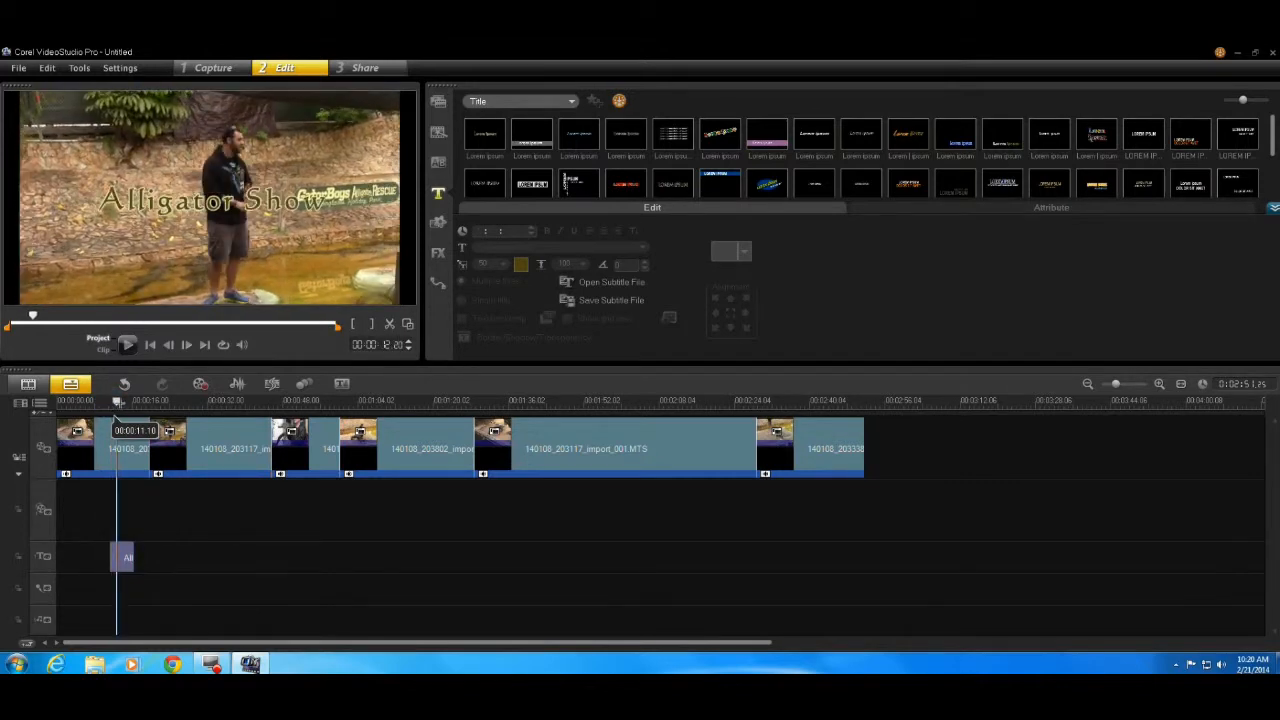
{"action": "left_click_drag", "start_coordinate": [117, 403], "coordinate": [132, 403]}
Reposition the "Alligator Show" text in the lower-right part of the video frame and scrub past it.
{"action": "left_click", "coordinate": [122, 403]}
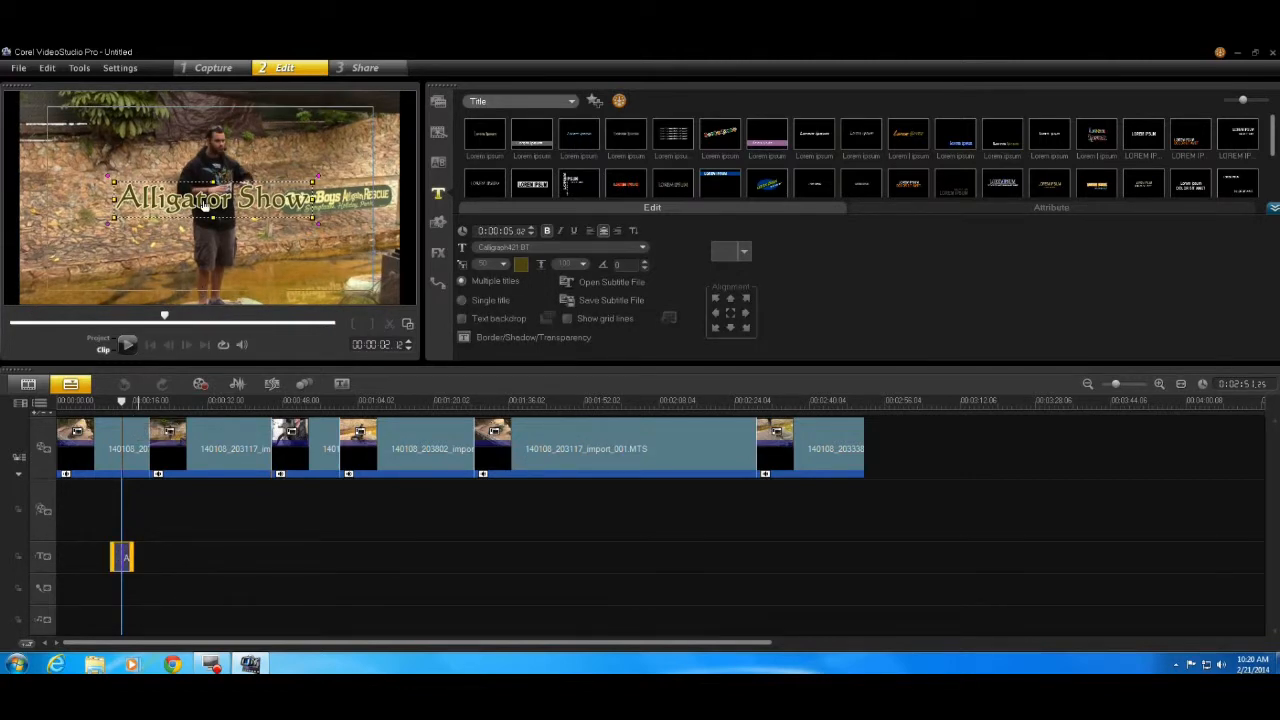
{"action": "left_click_drag", "start_coordinate": [203, 203], "coordinate": [255, 270]}
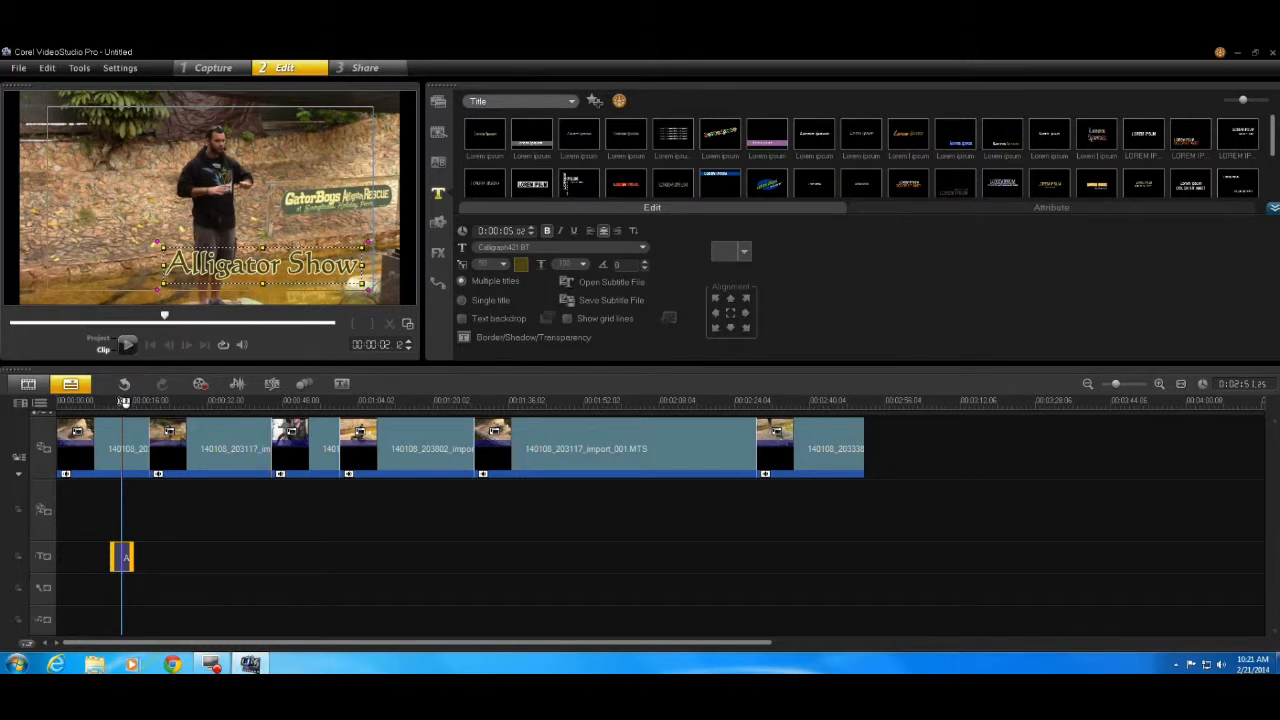
{"action": "left_click_drag", "start_coordinate": [122, 402], "coordinate": [178, 401]}
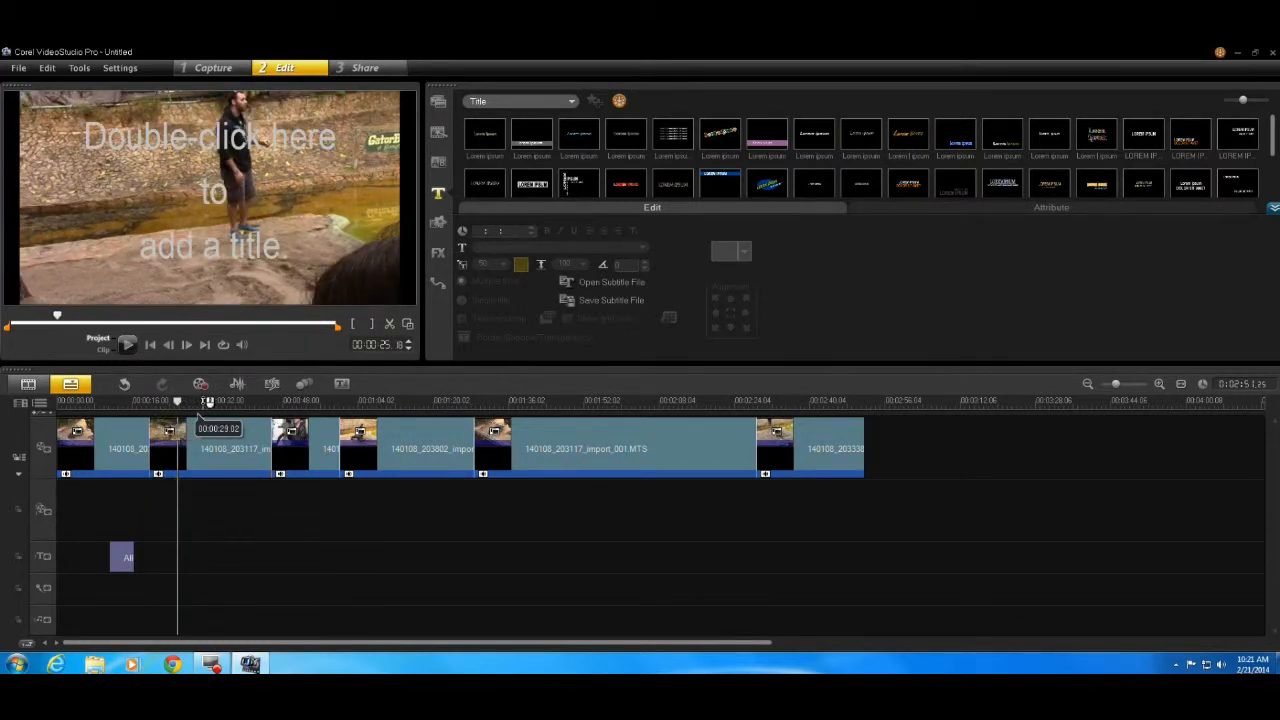
Add the slanted multicolour Lorem ipsum title preset to the title track and place it at about 26 seconds.
{"action": "left_click", "coordinate": [210, 400]}
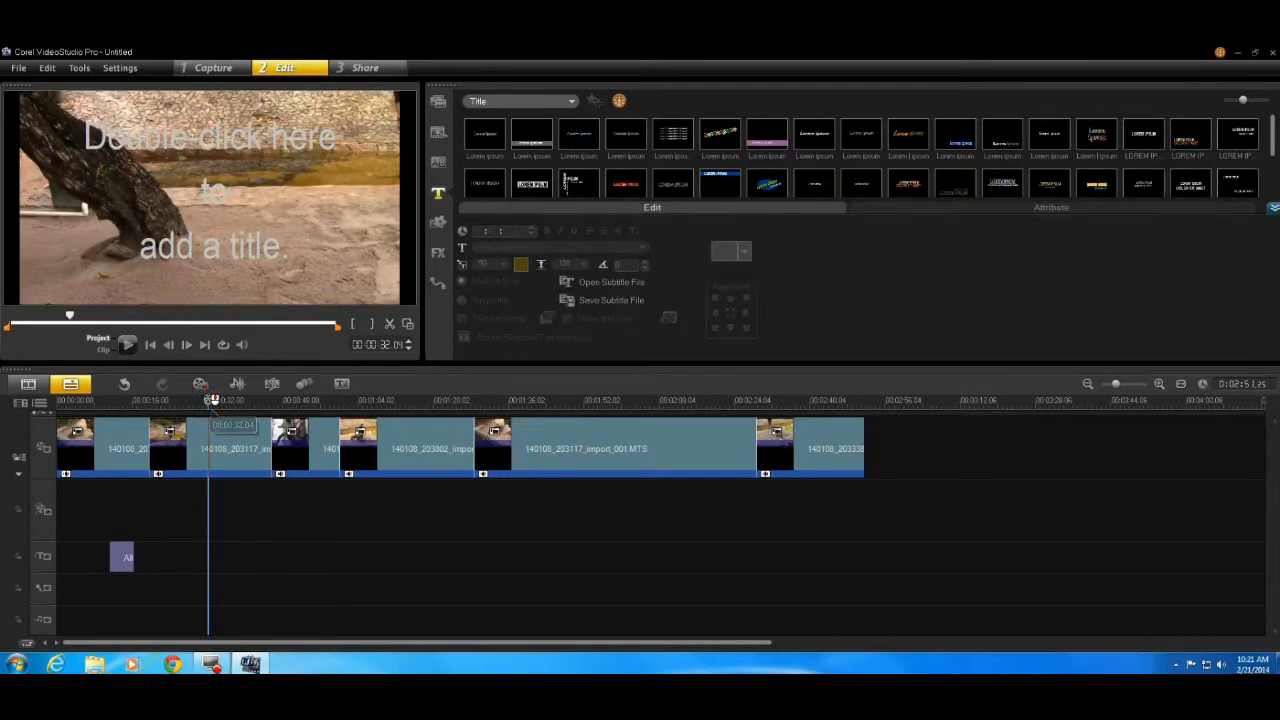
{"action": "left_click", "coordinate": [722, 138]}
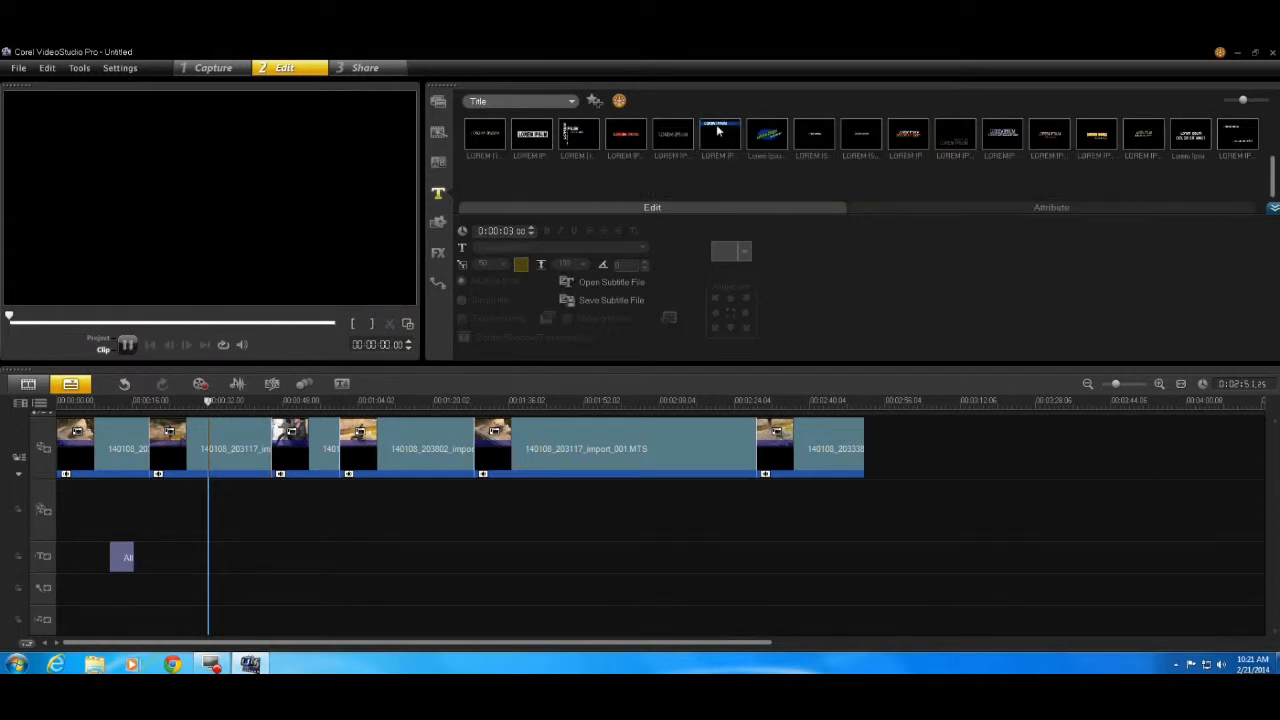
{"action": "left_click_drag", "start_coordinate": [722, 138], "coordinate": [222, 561]}
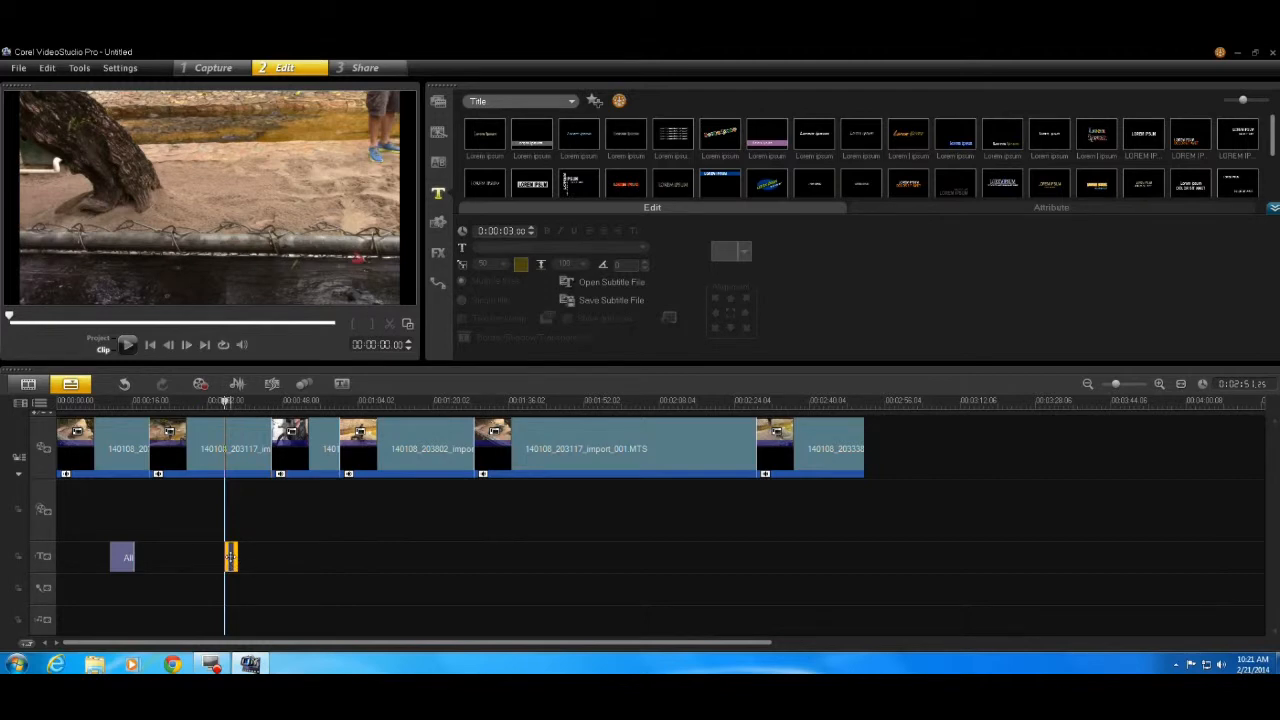
{"action": "left_click", "coordinate": [230, 561]}
{"action": "left_click_drag", "start_coordinate": [230, 561], "coordinate": [186, 558]}
{"action": "left_click", "coordinate": [191, 563]}
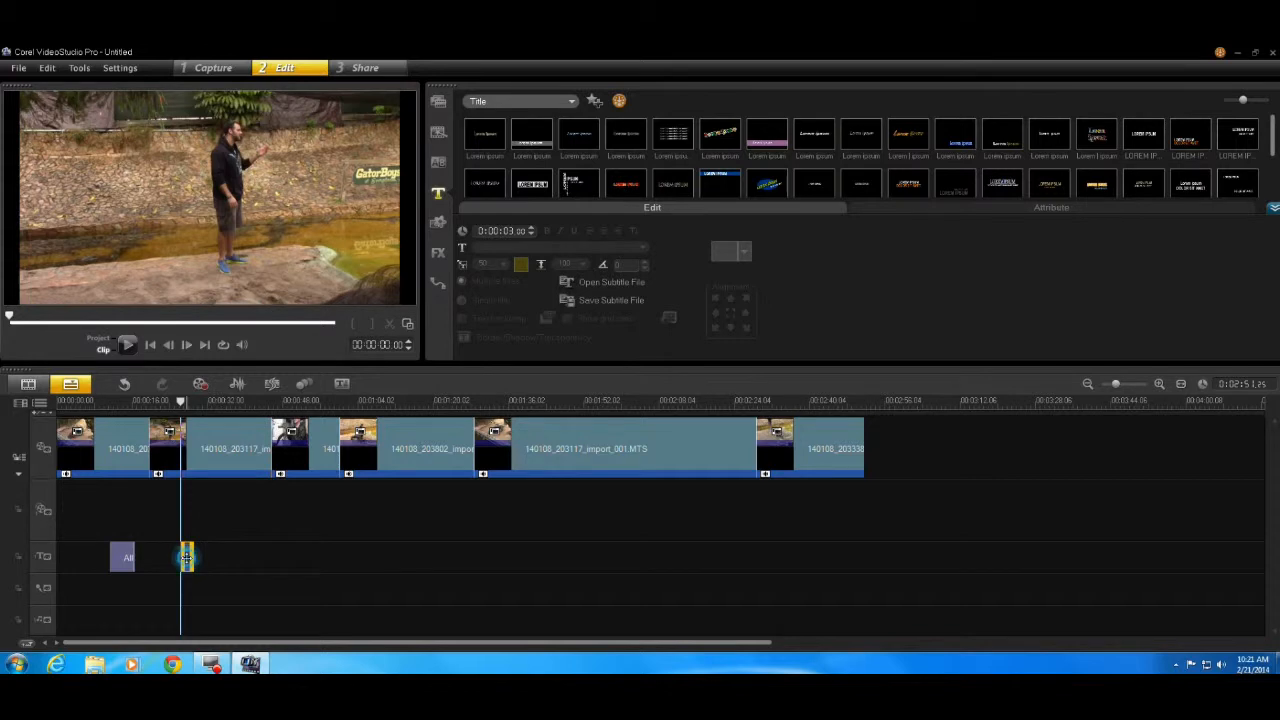
Replace the slanted title's text with "He is crazy!" and move it to the lower-right part of the video frame.
{"action": "double_click", "coordinate": [186, 558]}
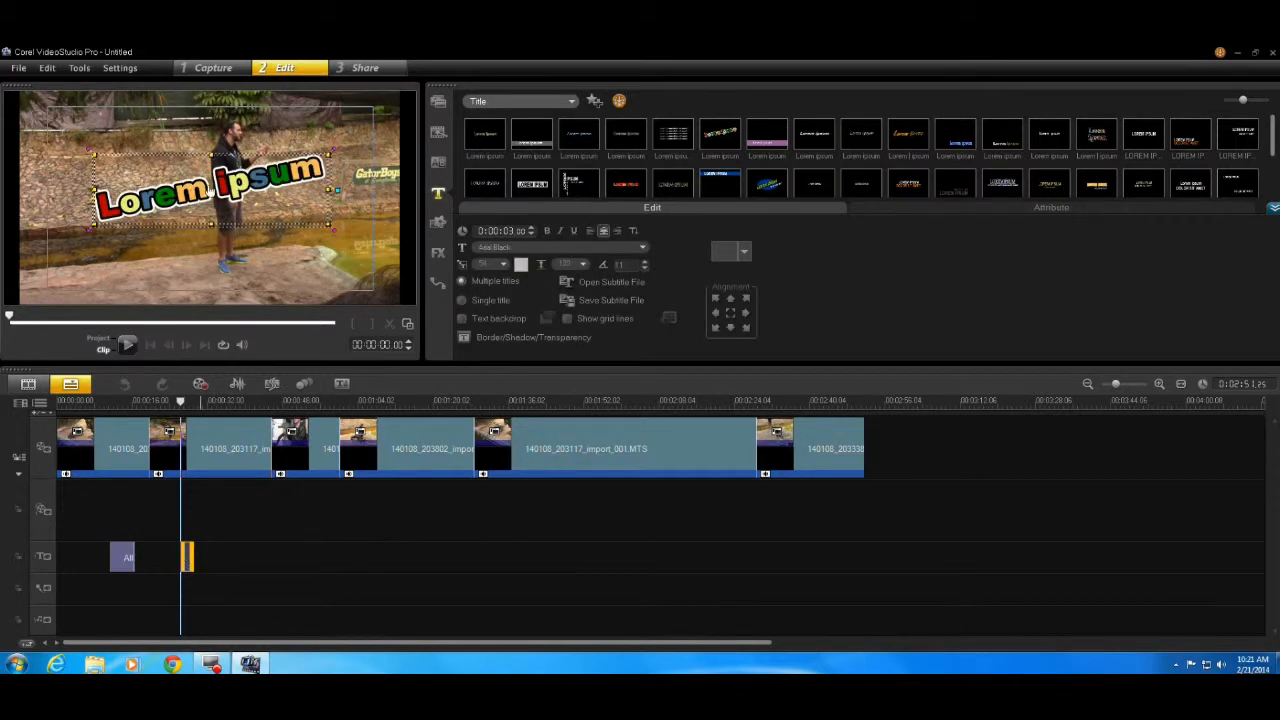
{"action": "double_click", "coordinate": [211, 188]}
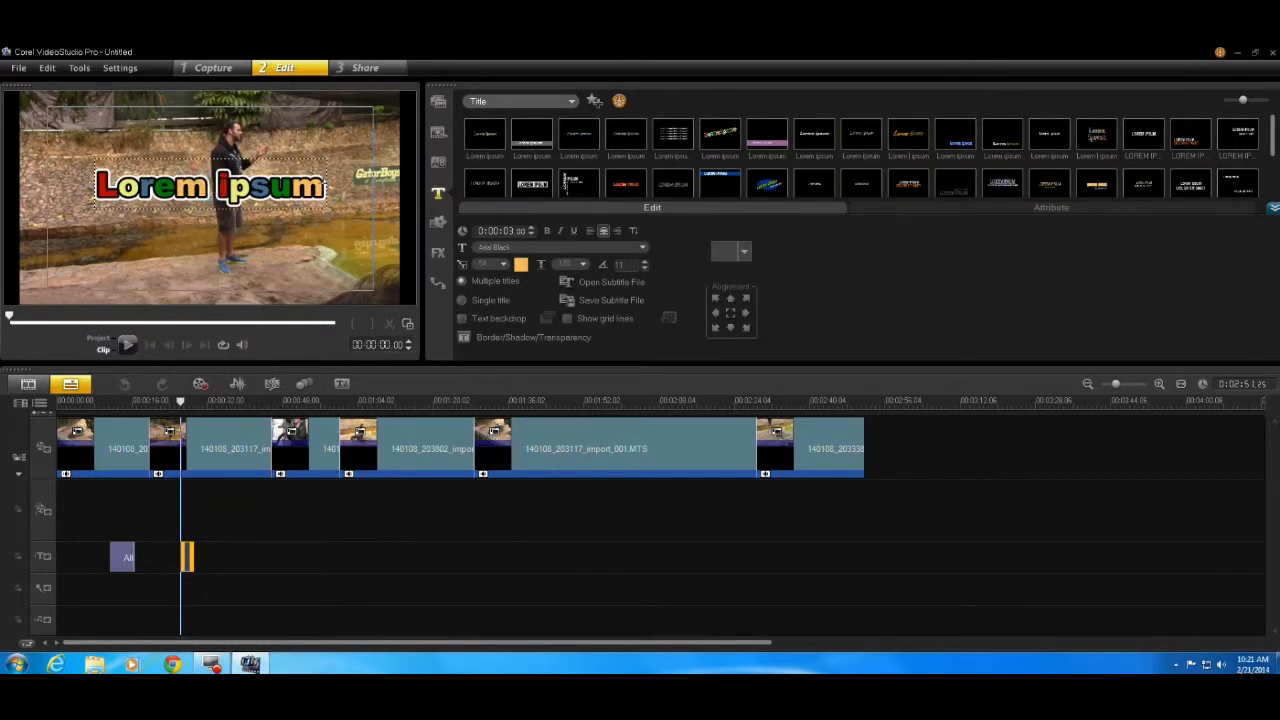
{"action": "left_click_drag", "start_coordinate": [328, 186], "coordinate": [101, 186]}
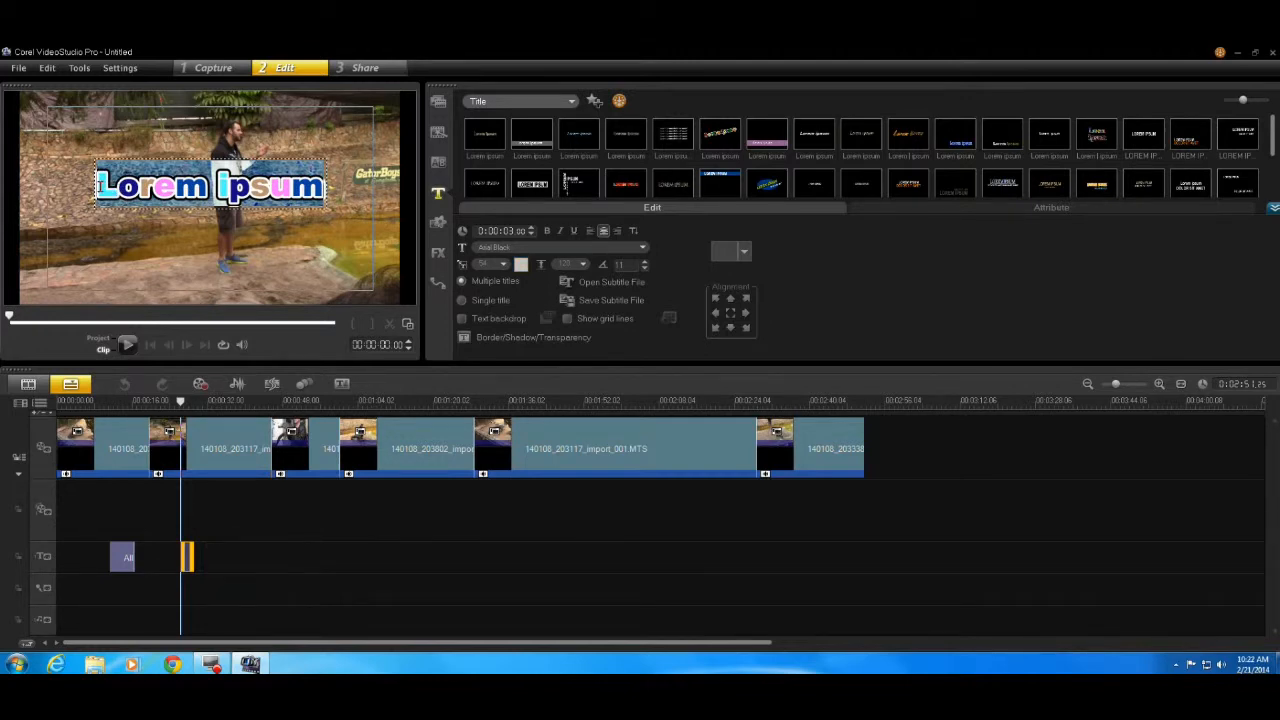
{"action": "type", "text": "He is crazy!"}
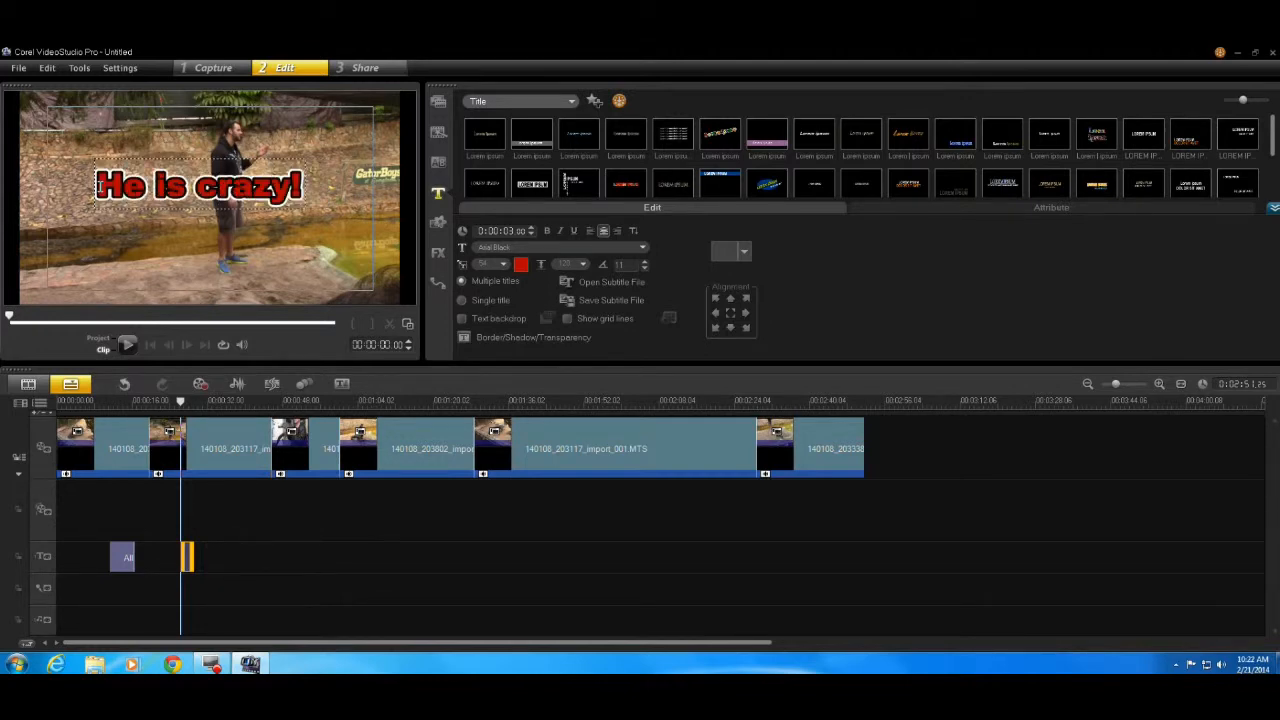
{"action": "left_click", "coordinate": [178, 243]}
{"action": "left_click_drag", "start_coordinate": [212, 194], "coordinate": [268, 254]}
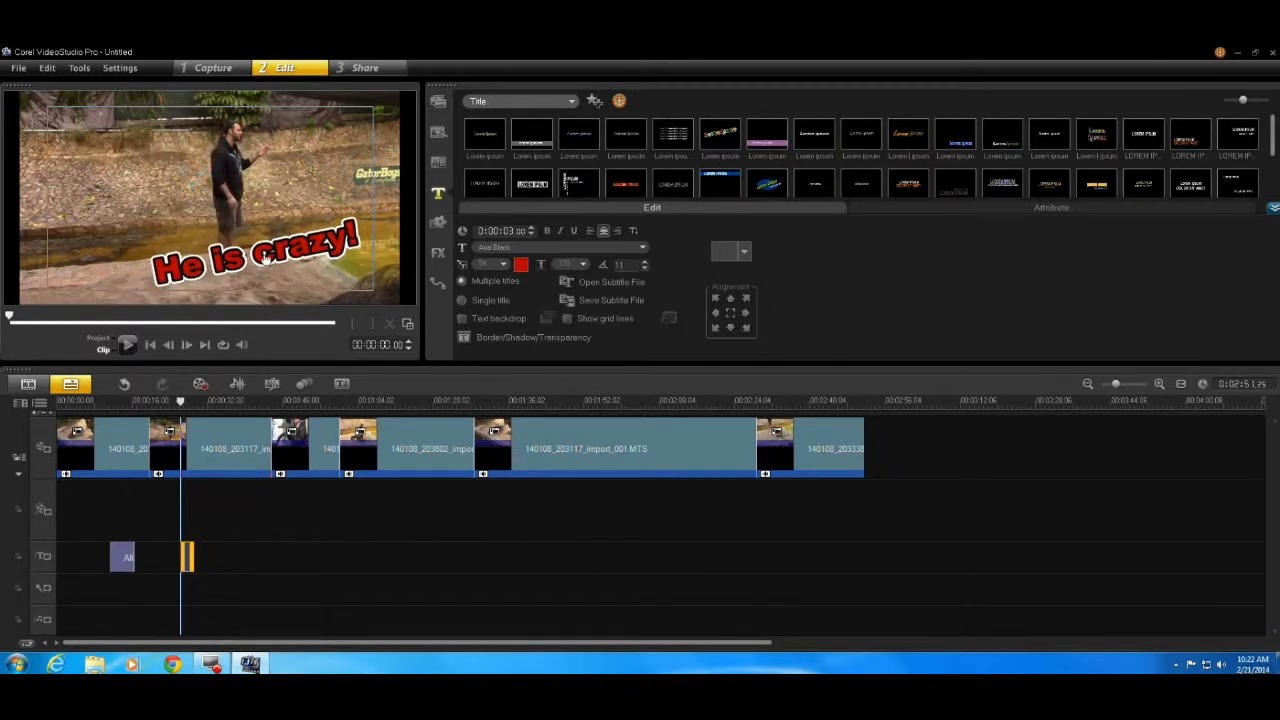
{"action": "left_click", "coordinate": [103, 210]}
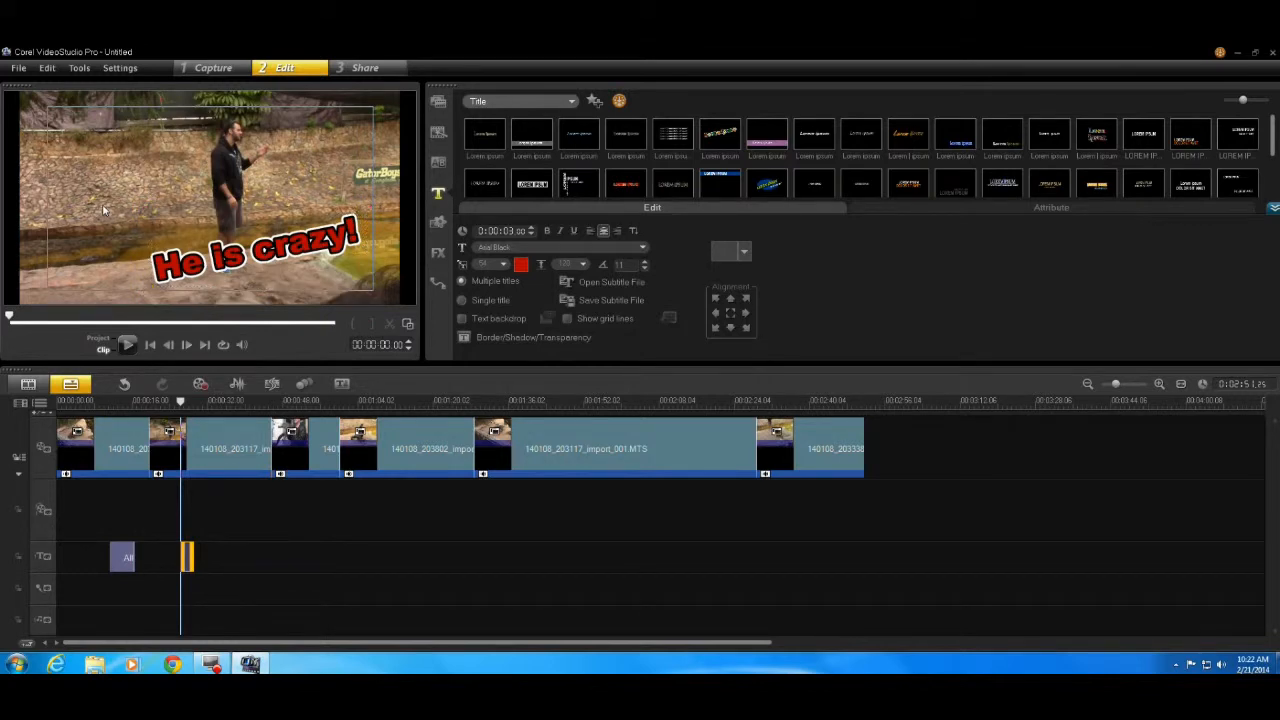
Scrub past the "He is crazy!" title and extend its clip on the title track to a duration of 0:00:14.20.
{"action": "left_click", "coordinate": [180, 401]}
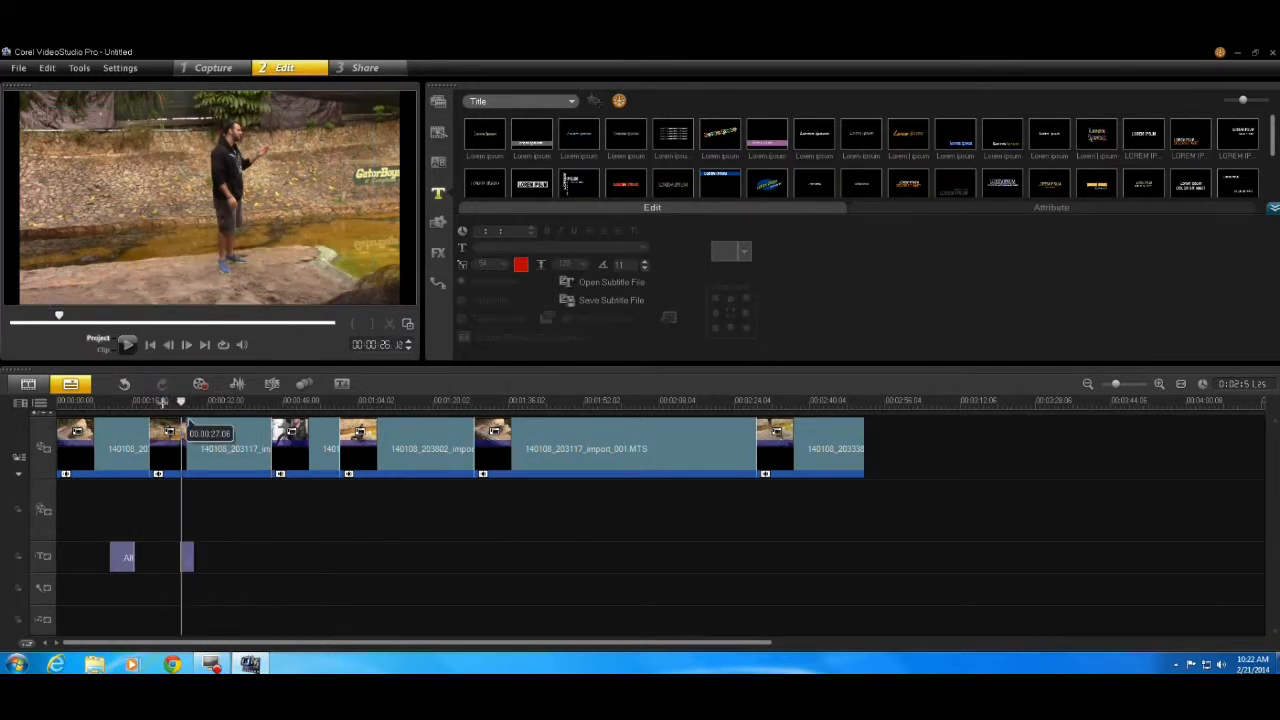
{"action": "left_click_drag", "start_coordinate": [180, 401], "coordinate": [209, 402]}
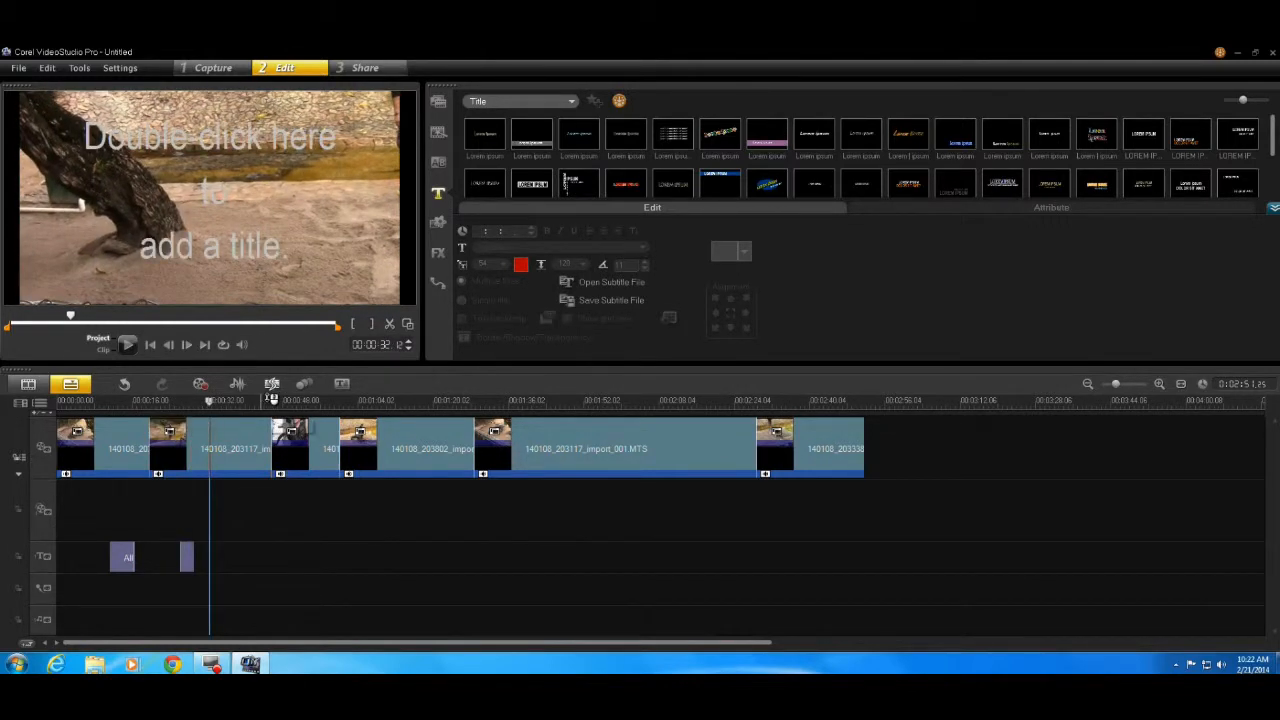
{"action": "left_click", "coordinate": [187, 557]}
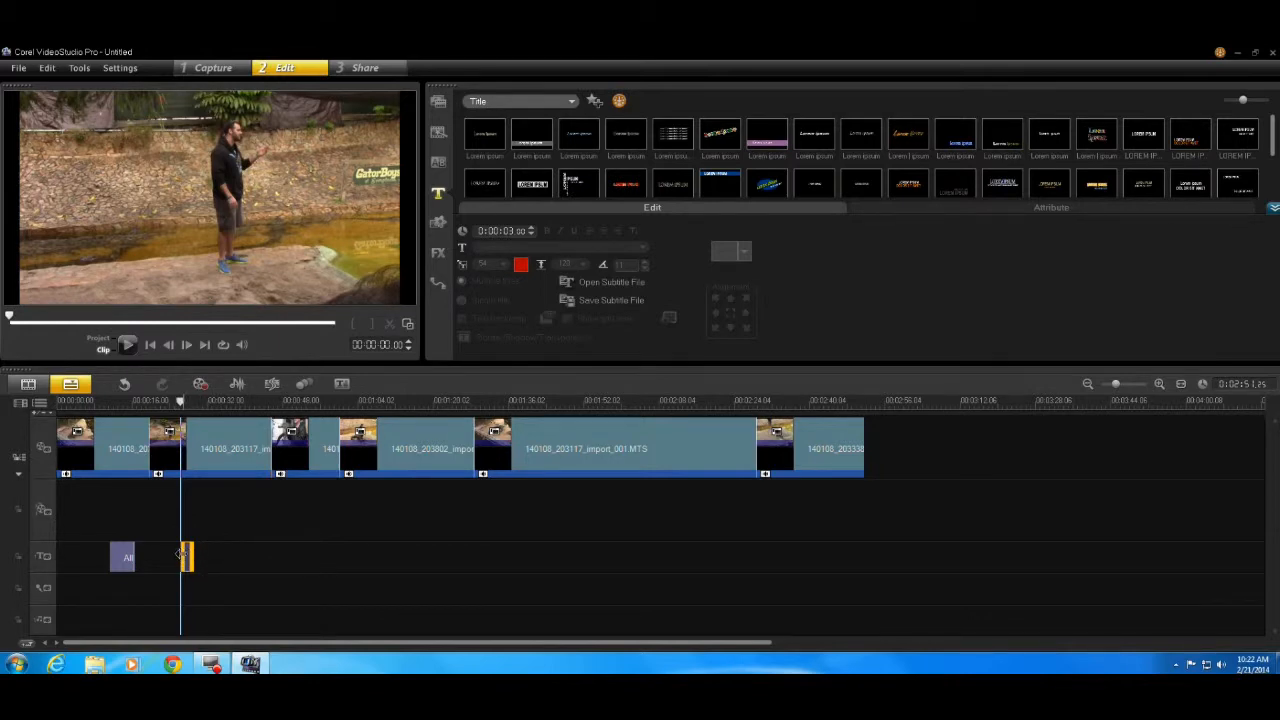
{"action": "left_click_drag", "start_coordinate": [190, 553], "coordinate": [236, 560]}
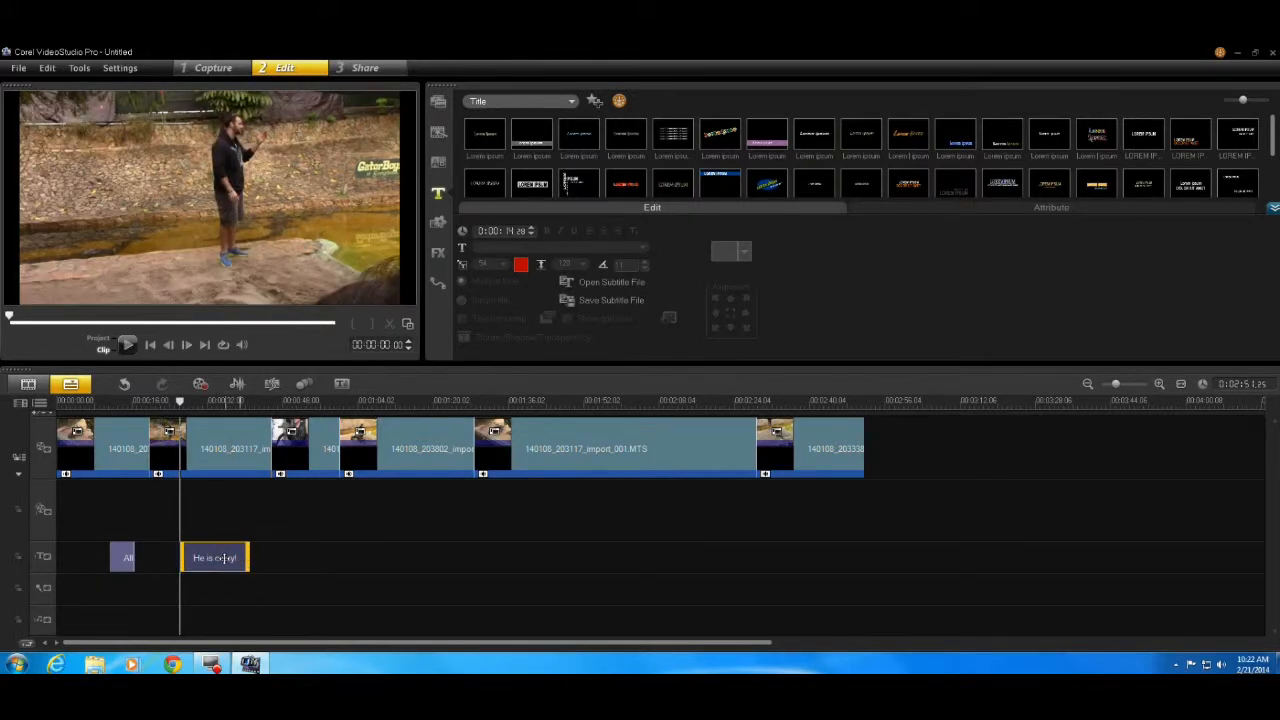